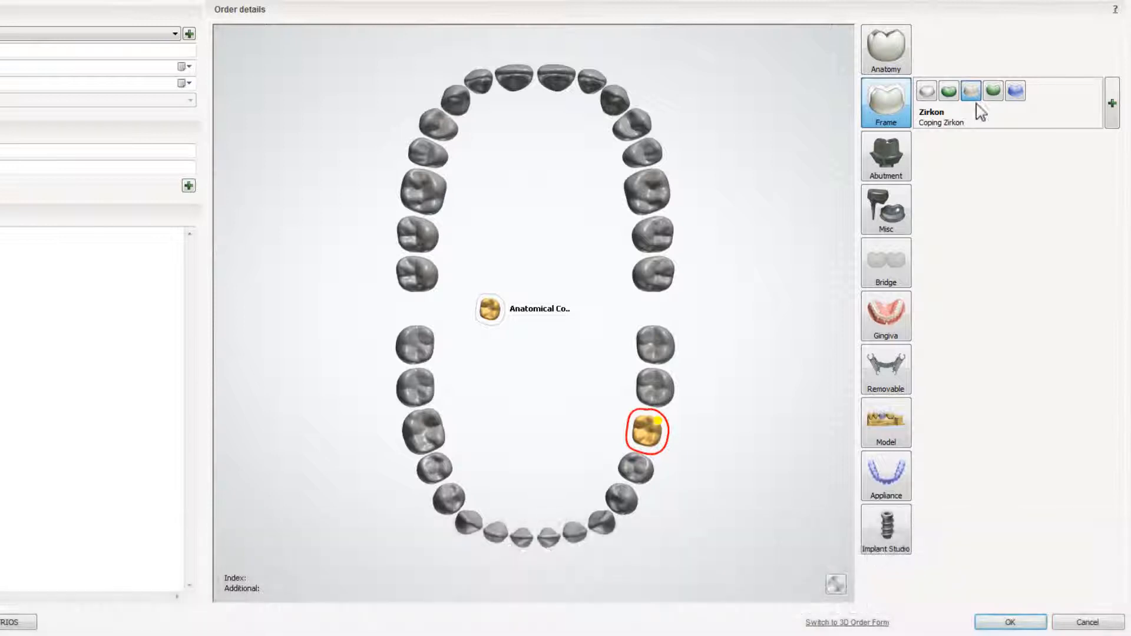
# Add a digital model to the order for the anatomical coping and open the saved order for design.
pyautogui.click(886, 426)
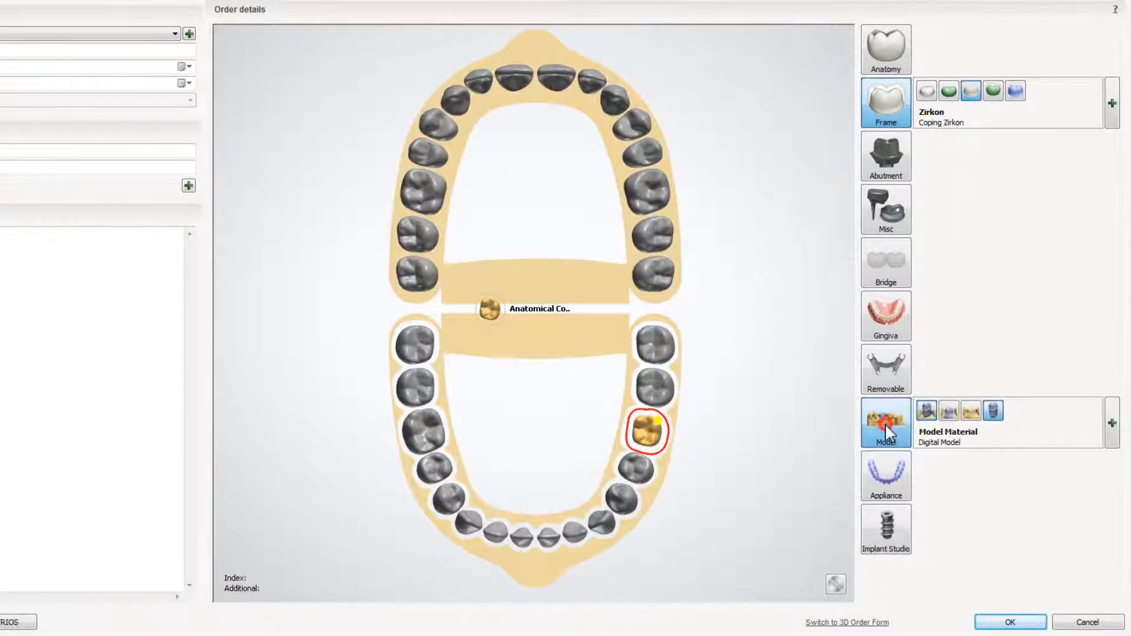
pyautogui.click(1011, 623)
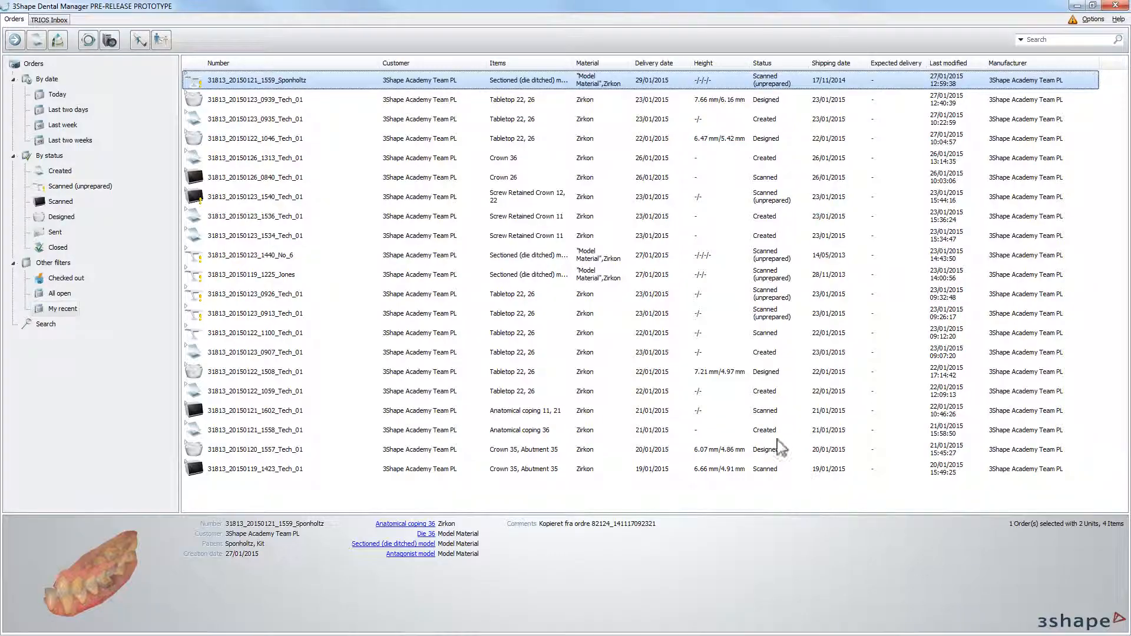
pyautogui.click(323, 80)
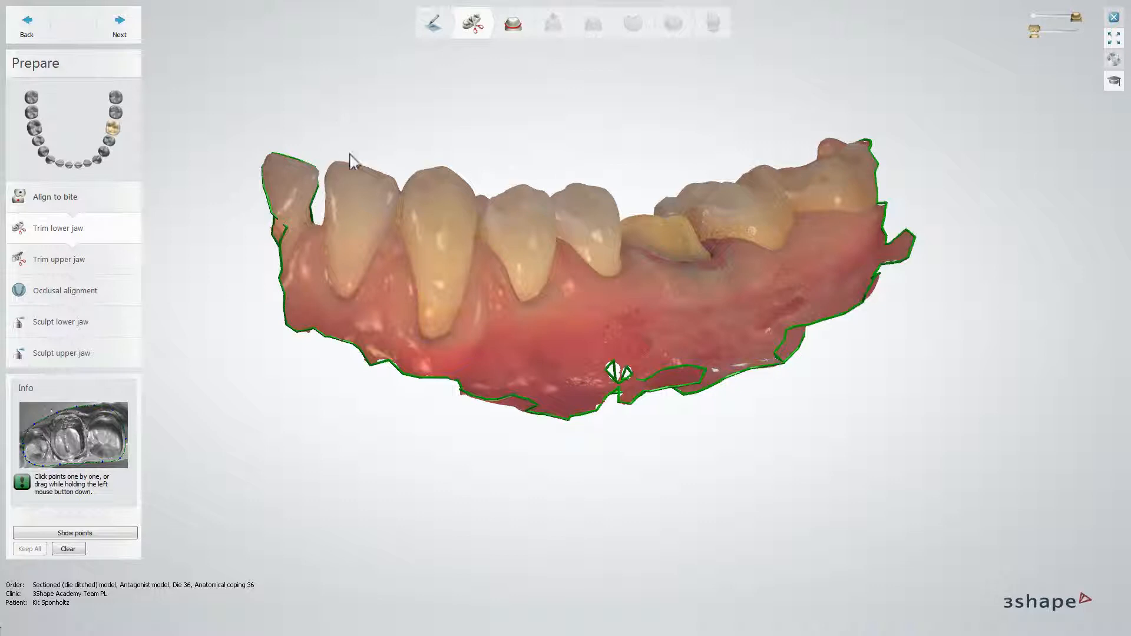
# Trim the excess gingiva from the lower and upper jaw scans and accept the occlusal alignment.
pyautogui.moveTo(435, 376)
pyautogui.mouseDown()
pyautogui.moveTo(497, 352)
pyautogui.moveTo(573, 349)
pyautogui.mouseUp()
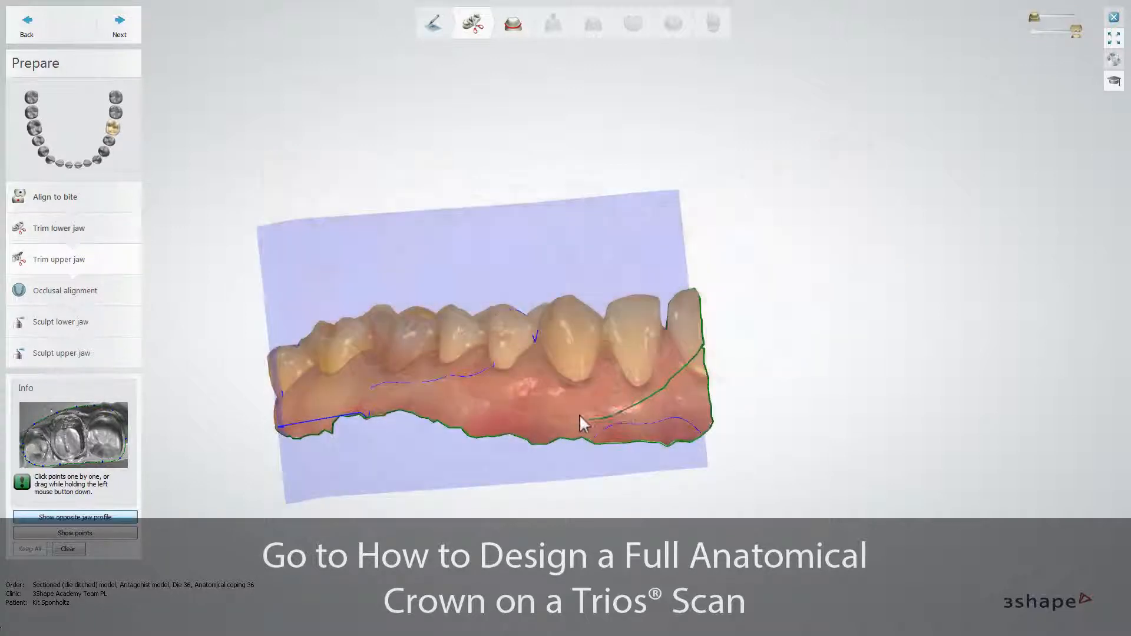
pyautogui.moveTo(453, 414); pyautogui.dragTo(336, 404)
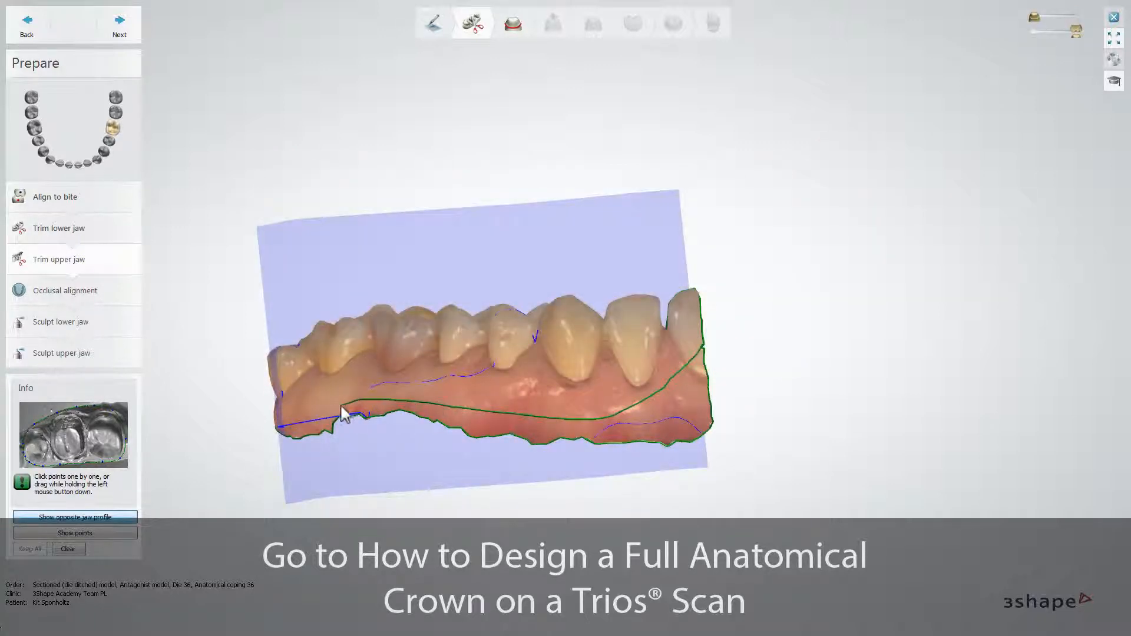
pyautogui.moveTo(336, 404); pyautogui.dragTo(278, 432)
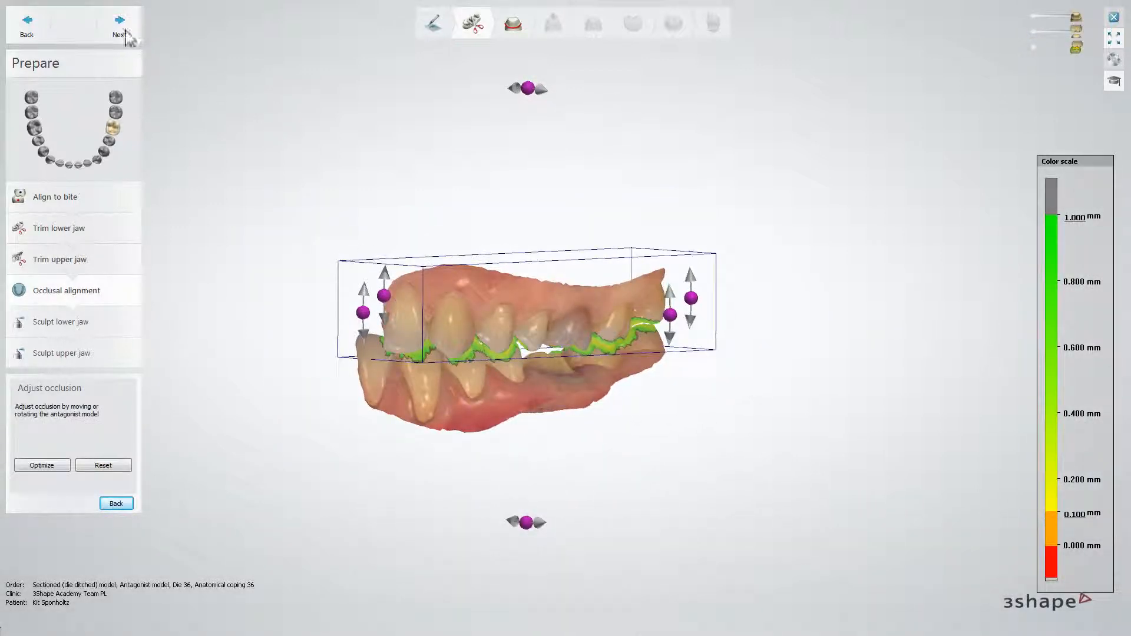
pyautogui.click(120, 31)
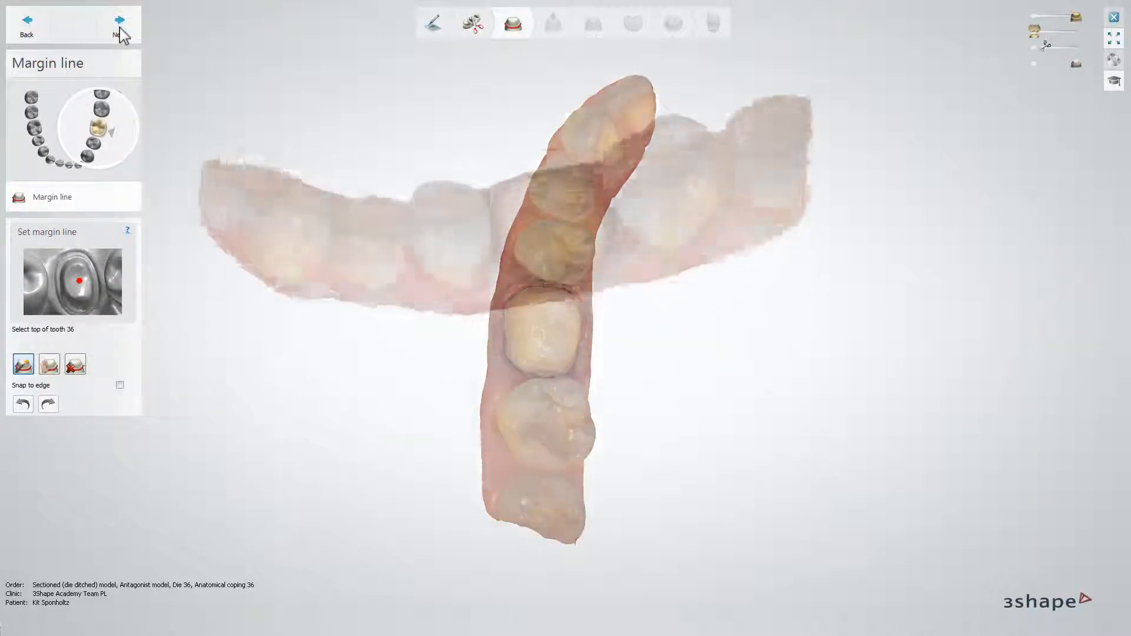
# Try automatic margin line detection from the top of tooth 36, deleting and regenerating the line.
pyautogui.click(546, 179)
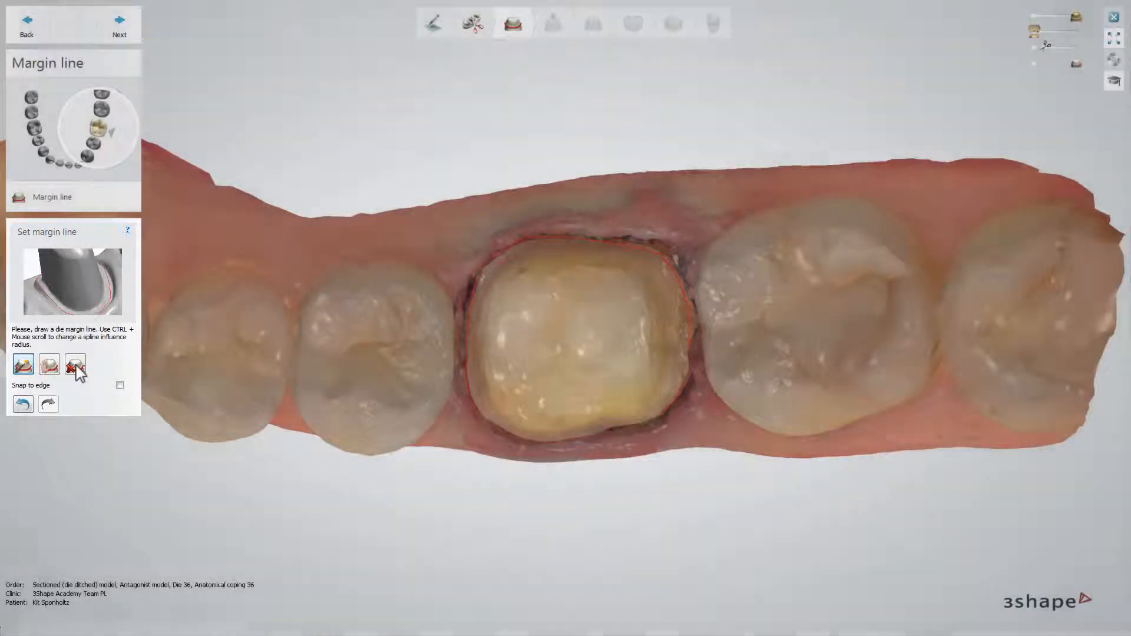
pyautogui.click(76, 368)
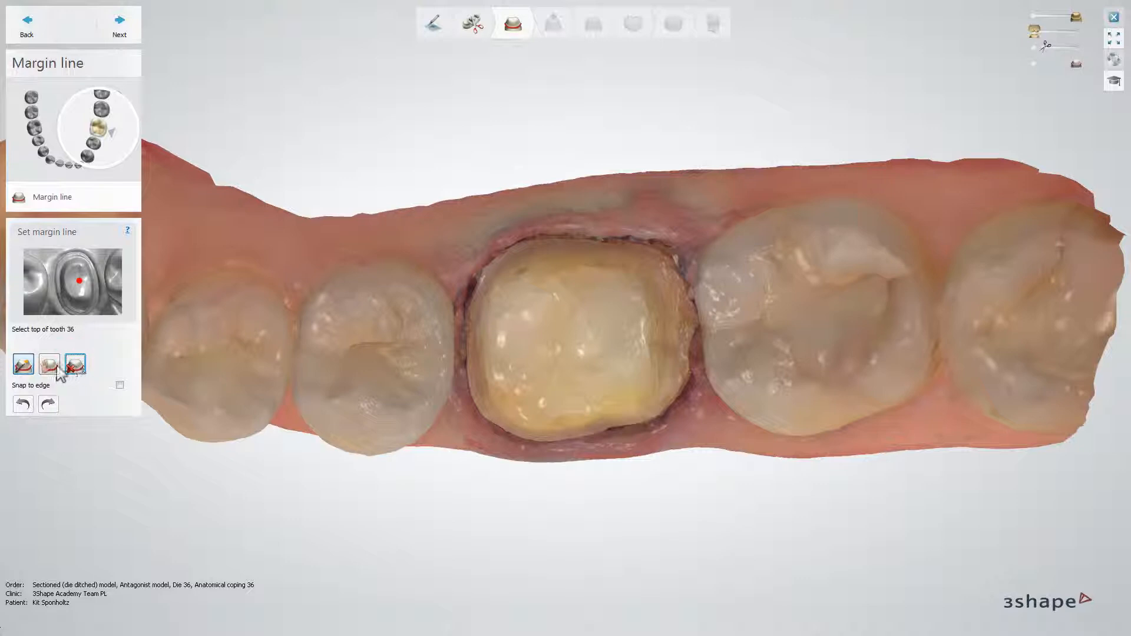
pyautogui.click(25, 365)
pyautogui.click(566, 341)
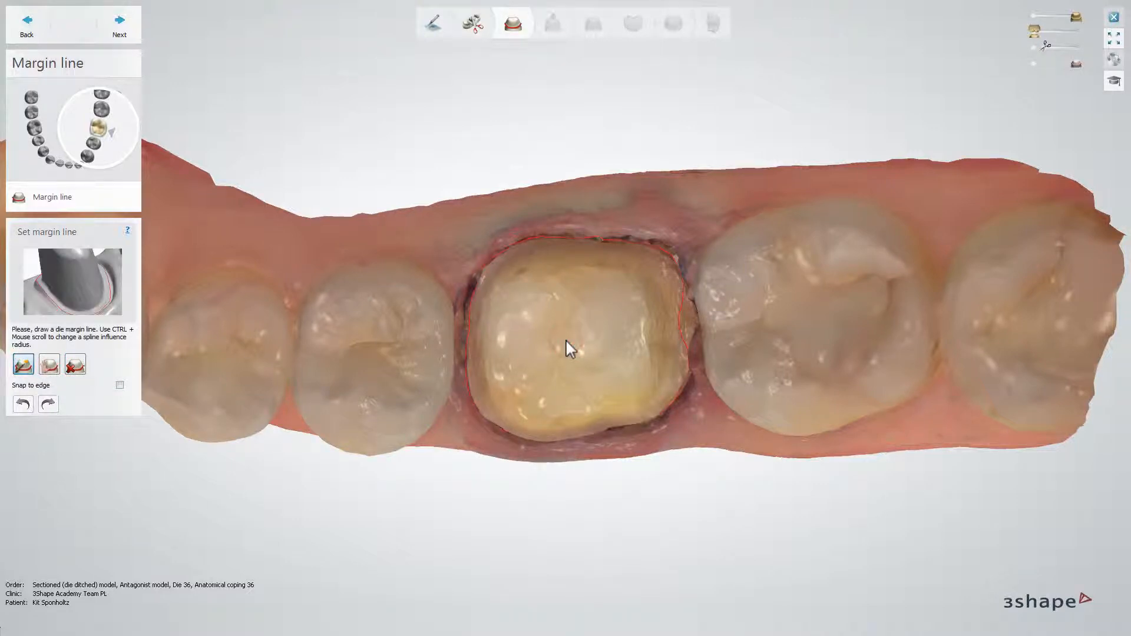
# Define the margin line around tooth 36 with control points, using Snap to edge, and continue to the insertion direction.
pyautogui.click(50, 365)
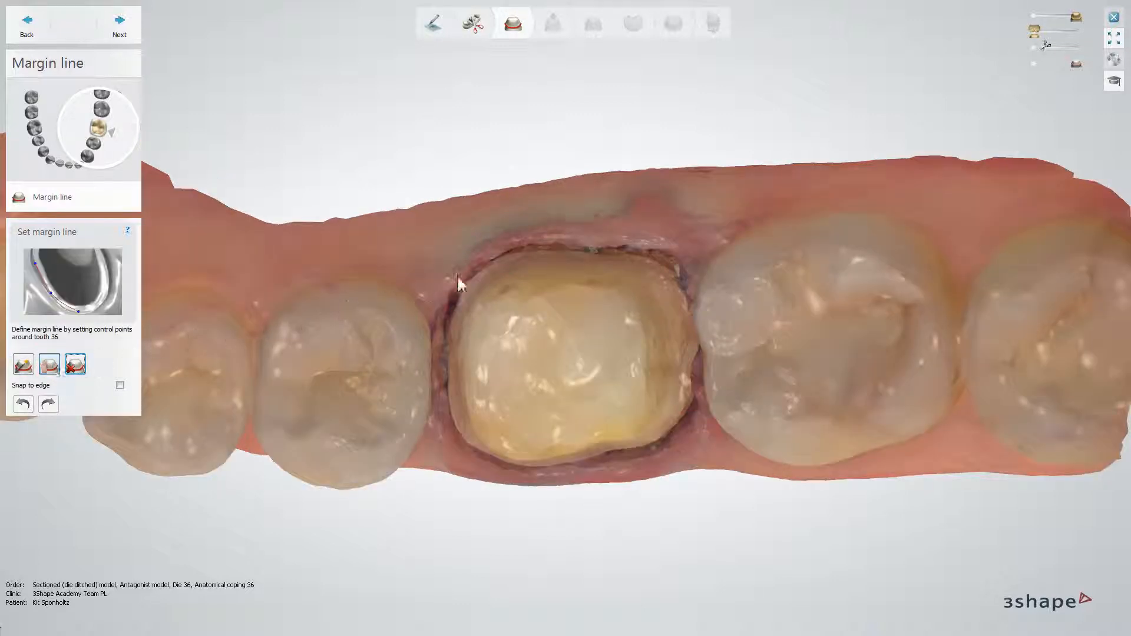
pyautogui.click(563, 254)
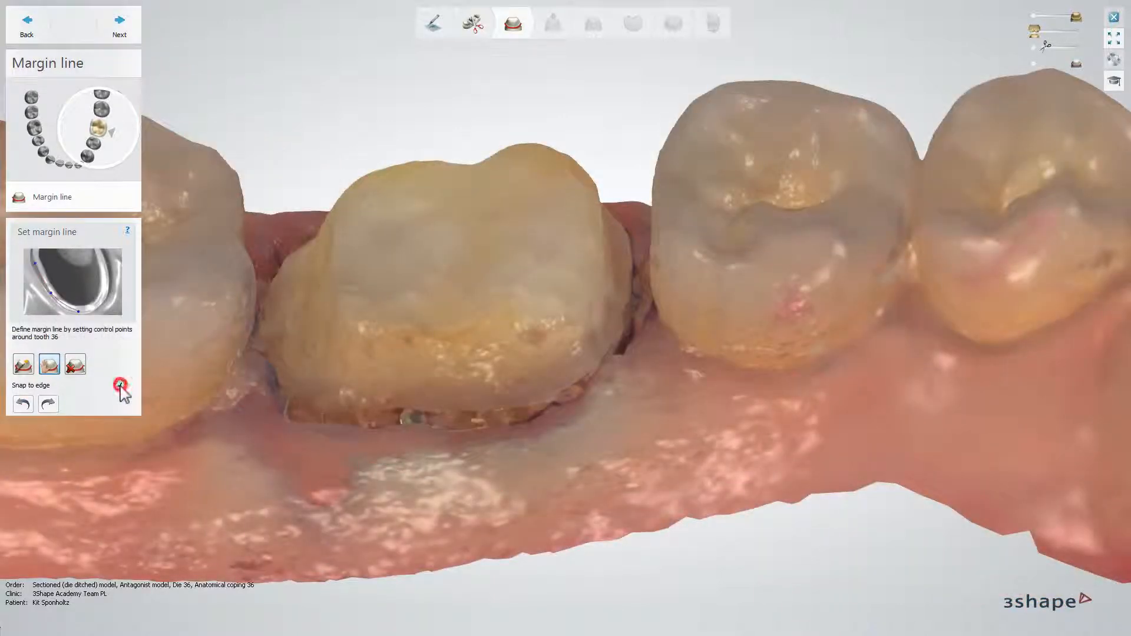
pyautogui.click(120, 386)
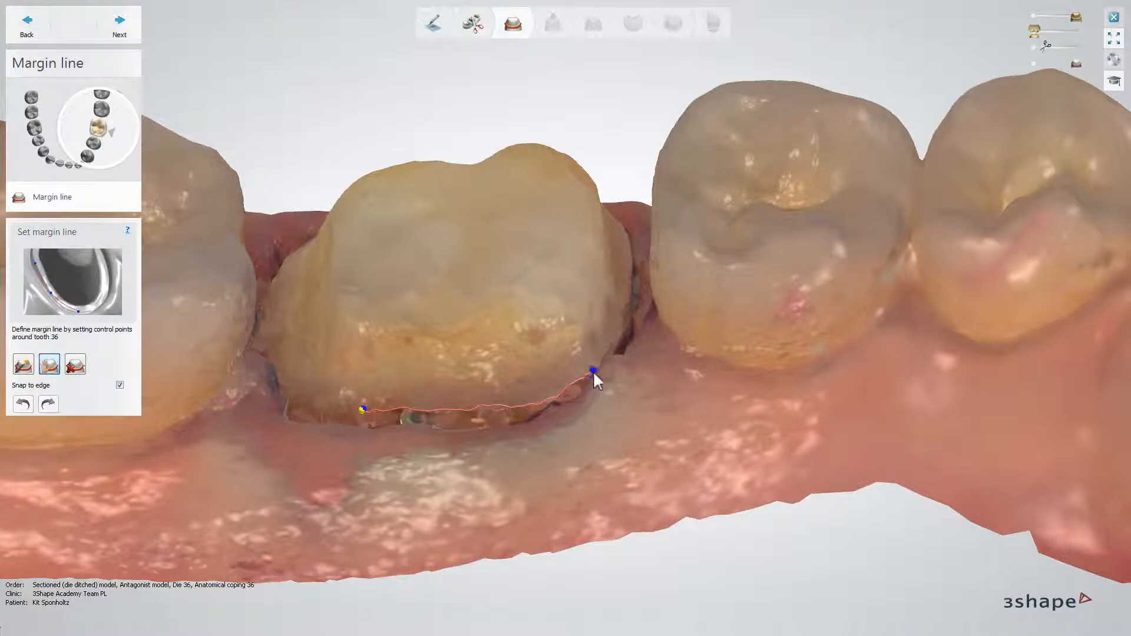
pyautogui.click(603, 359)
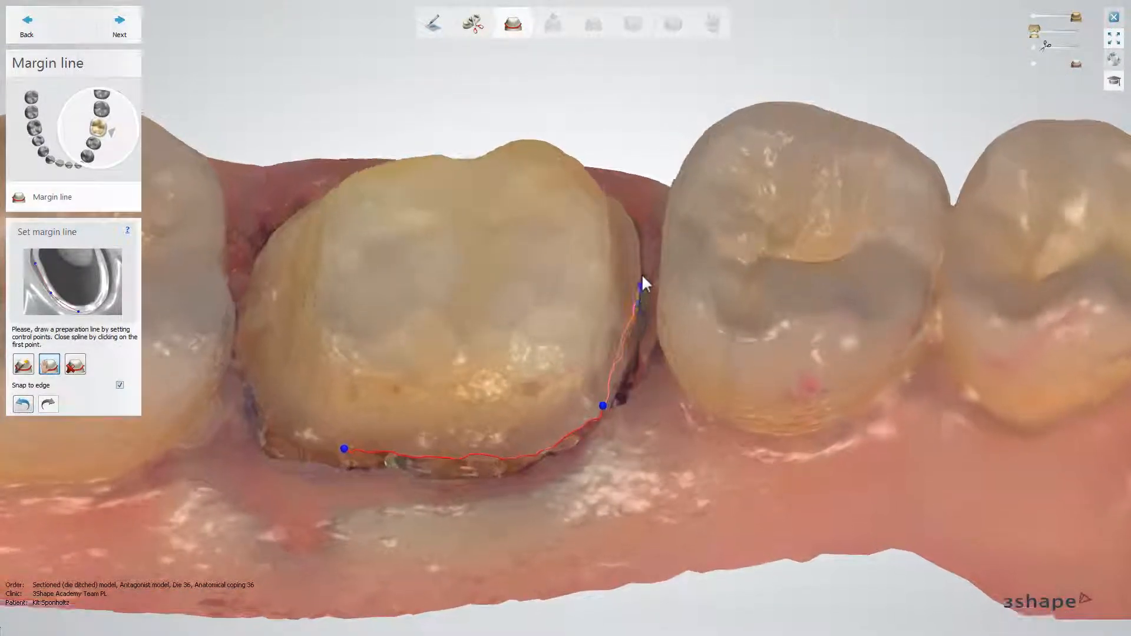
pyautogui.click(642, 276)
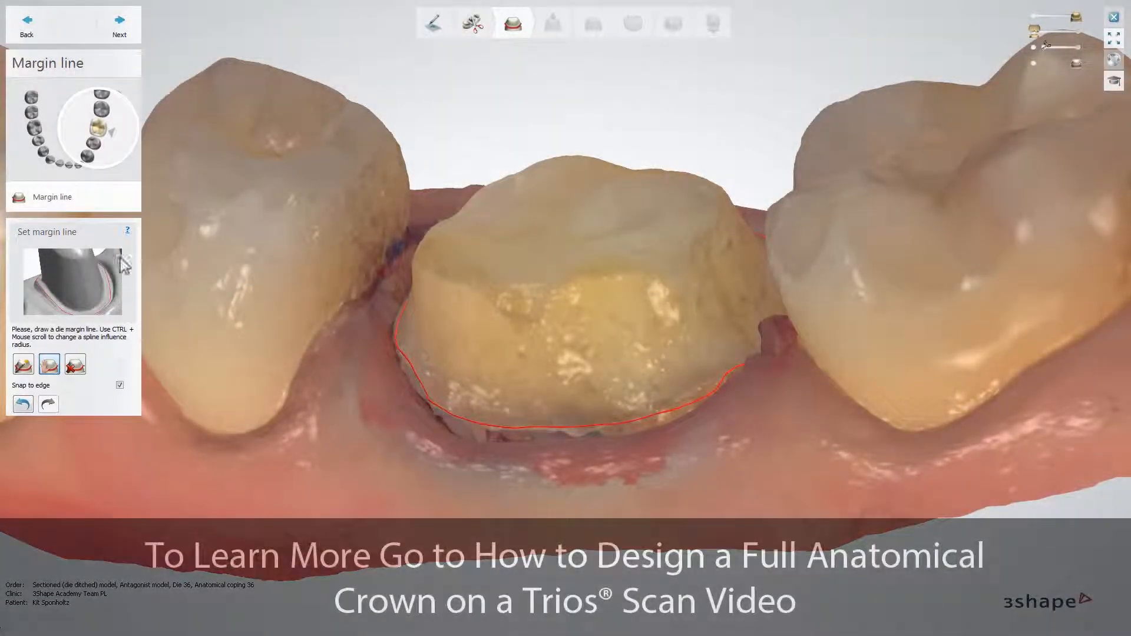
pyautogui.click(121, 25)
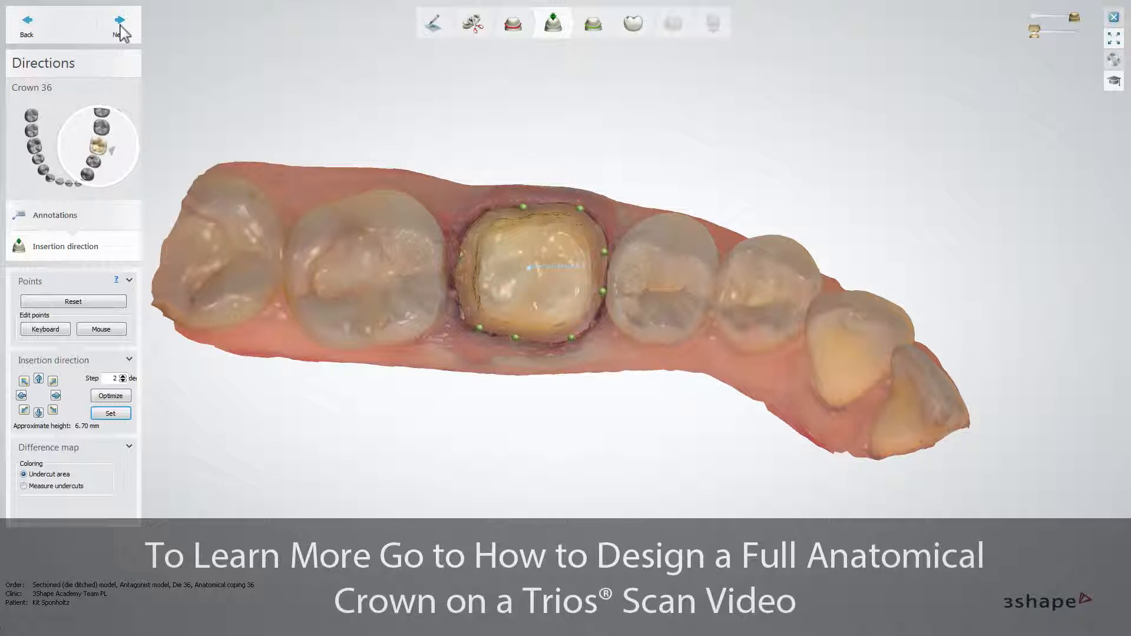
# Accept the insertion direction and adjust the margin line along the lower edge of the coping 36 die.
pyautogui.click(120, 25)
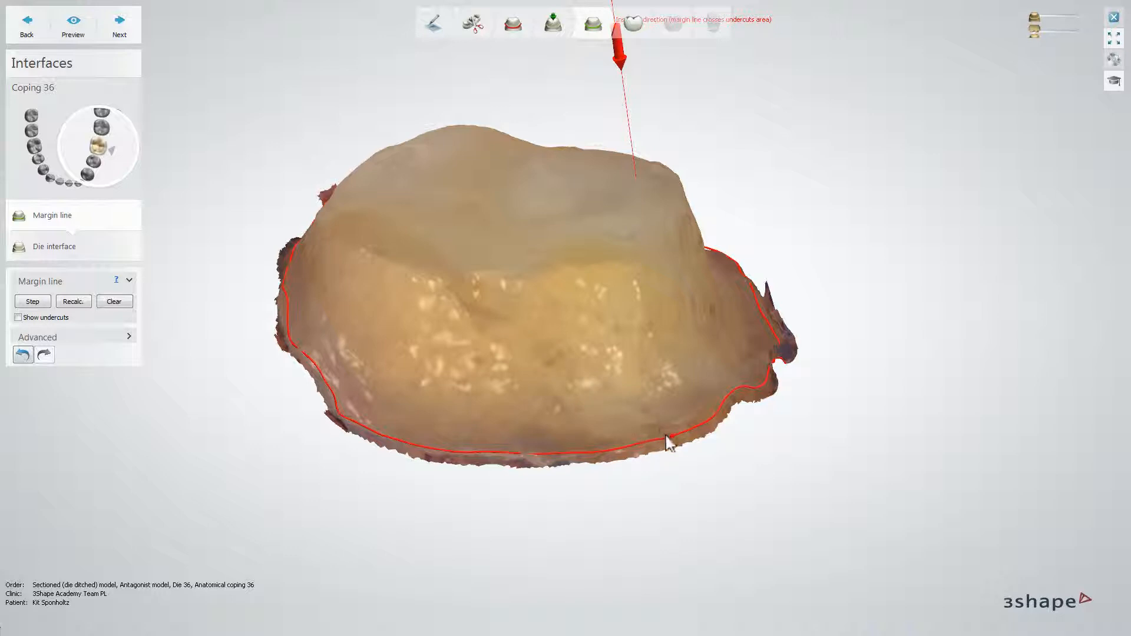
pyautogui.moveTo(681, 430); pyautogui.dragTo(652, 443, button='right')
pyautogui.click(596, 468)
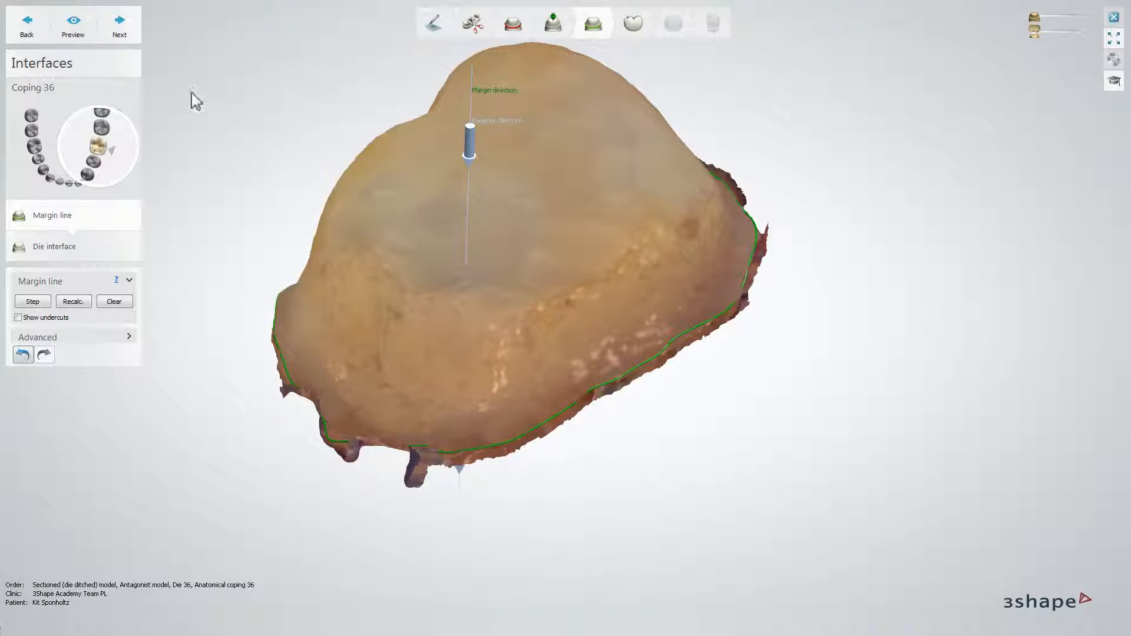
# Accept the margin line, preview the die interface with the Coping Zirkon settings, and continue to the anatomy design.
pyautogui.click(119, 25)
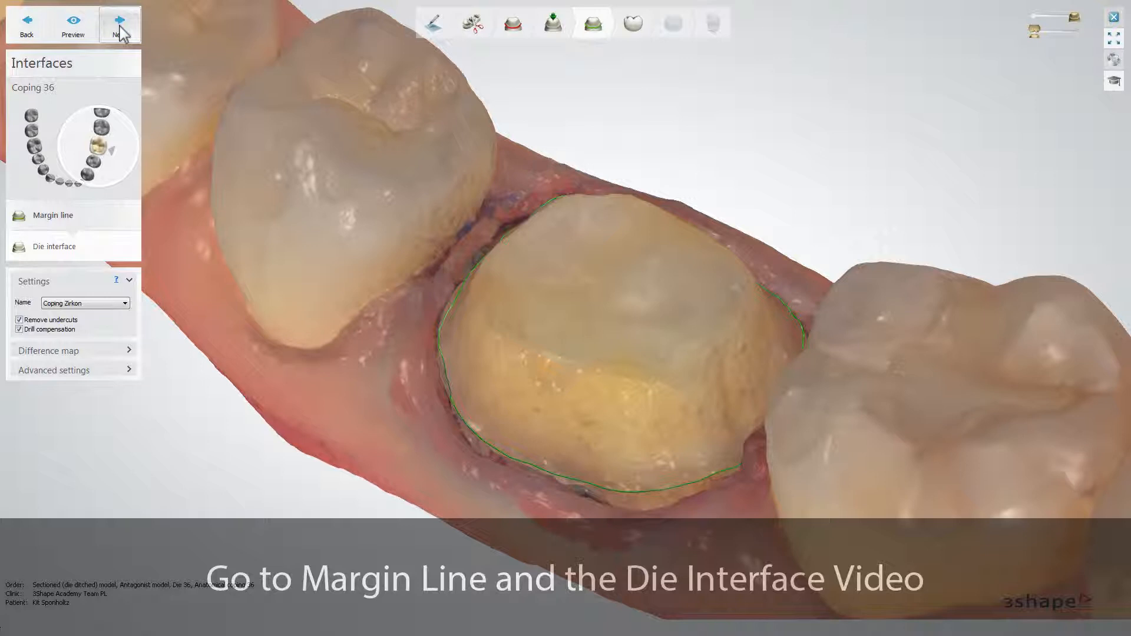
pyautogui.click(74, 26)
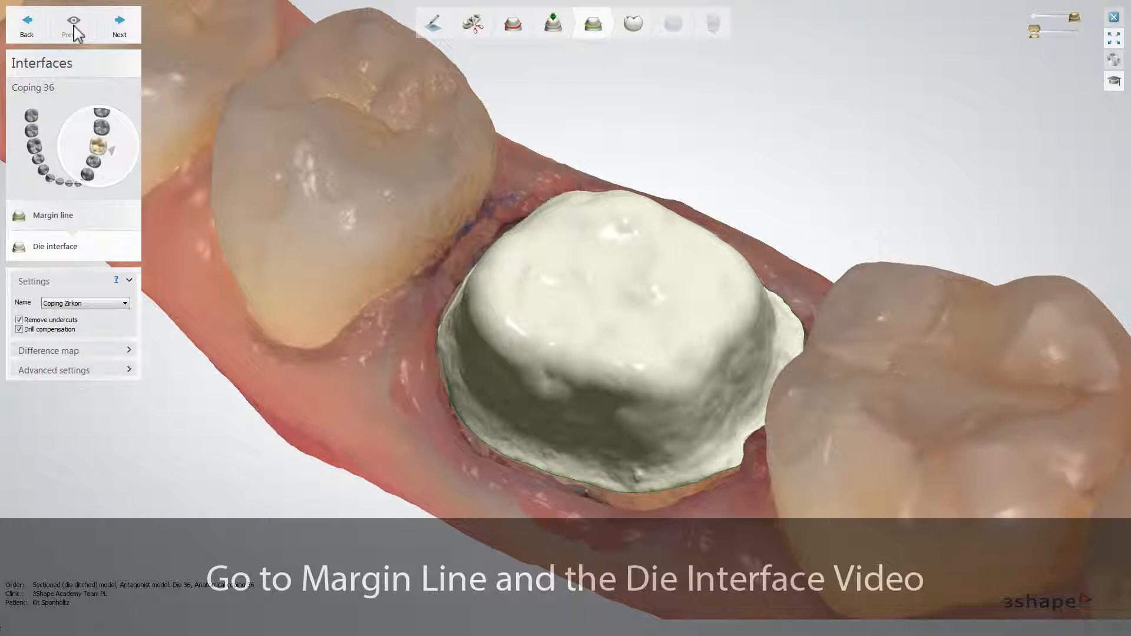
pyautogui.click(119, 27)
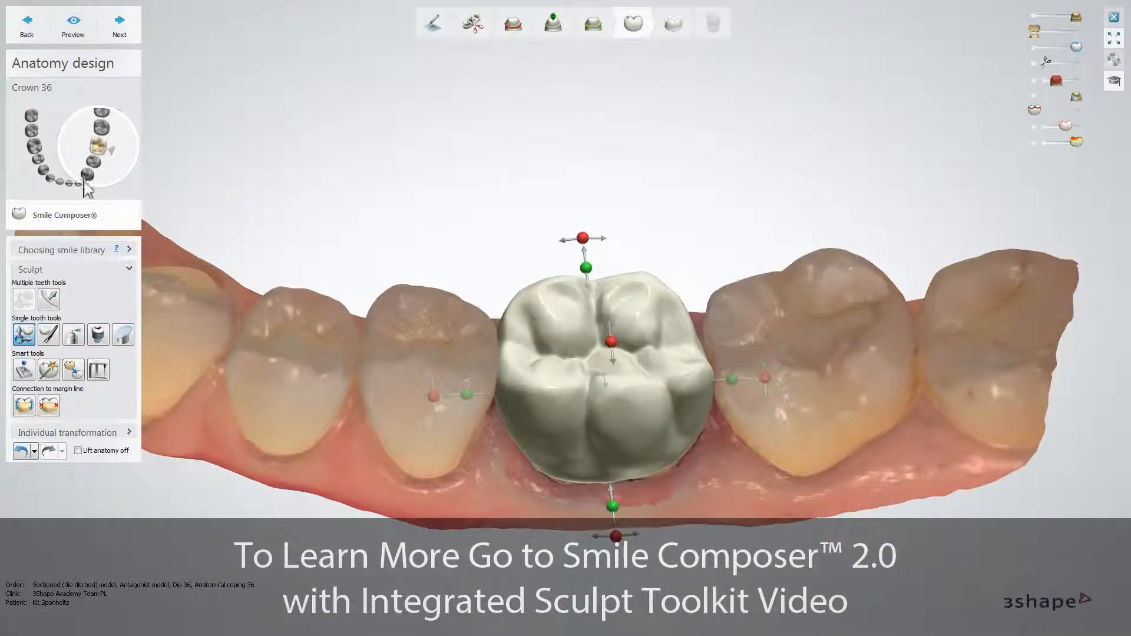
# Reshape the occlusal anatomy of crown 36 with individual morphing and continue to the frame design.
pyautogui.click(51, 339)
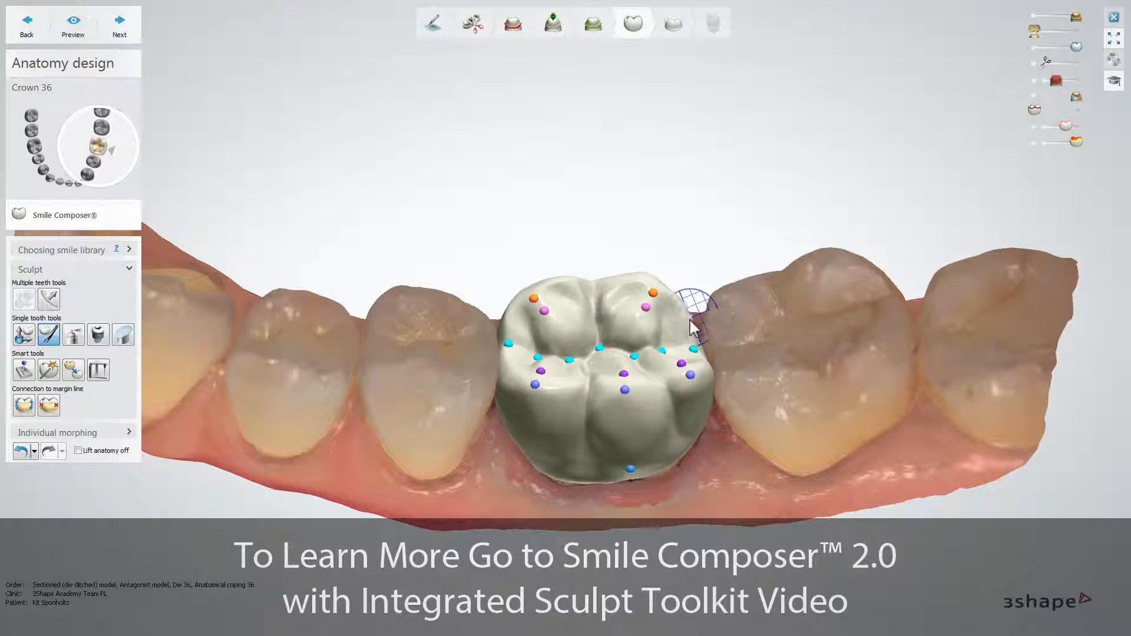
pyautogui.moveTo(697, 326); pyautogui.dragTo(547, 292, button='right')
pyautogui.moveTo(547, 293); pyautogui.dragTo(545, 302)
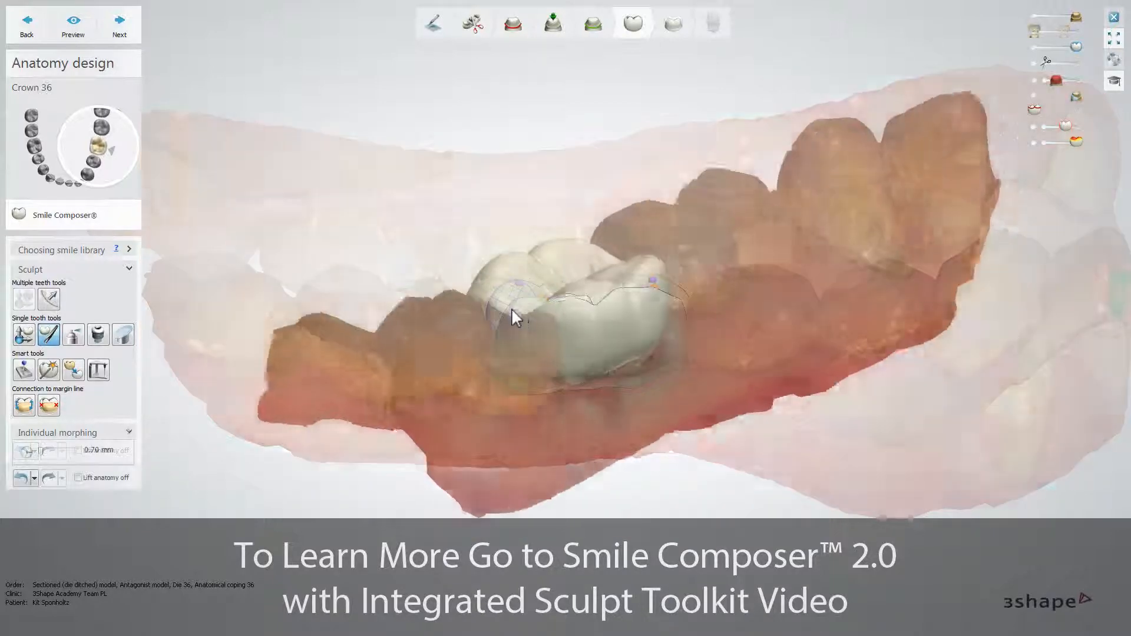
pyautogui.moveTo(511, 309); pyautogui.dragTo(512, 310, button='right')
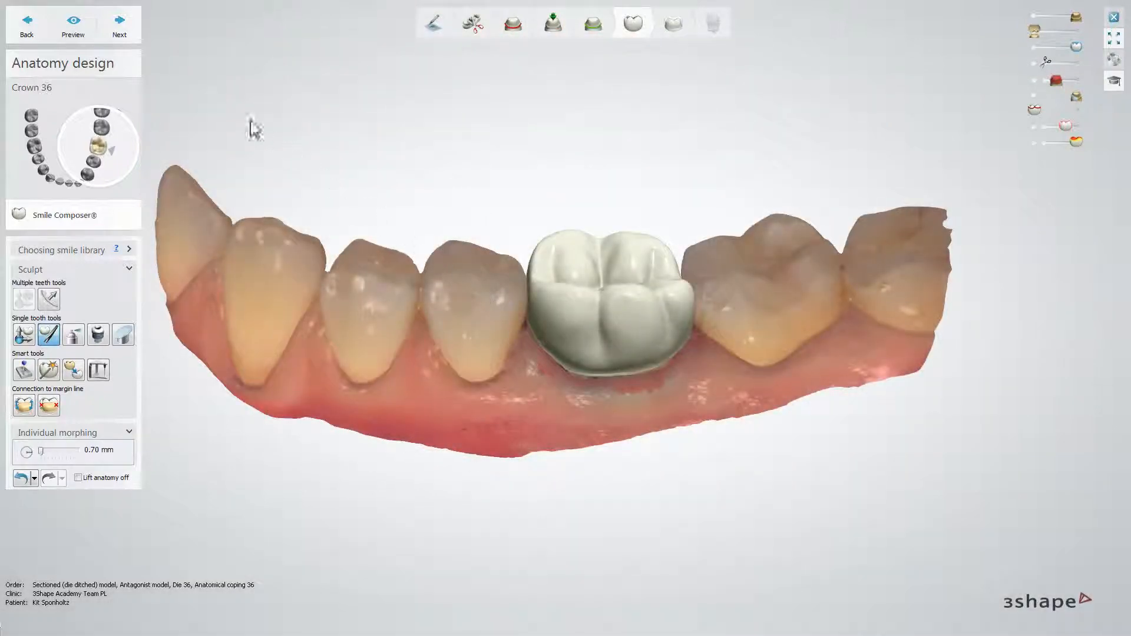
pyautogui.click(119, 24)
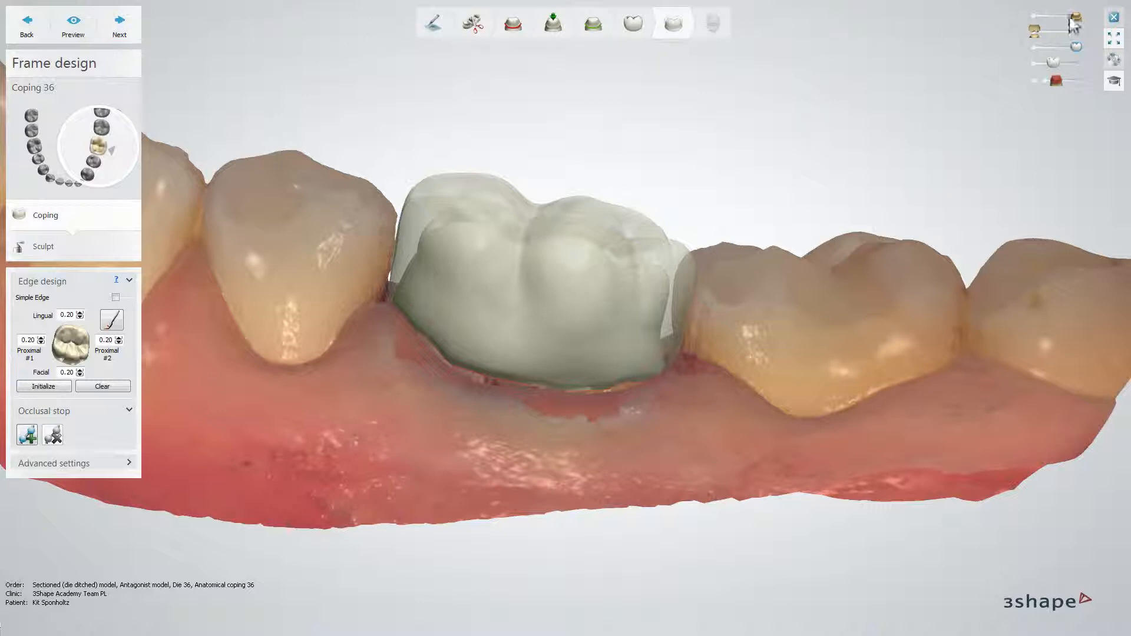
# Hide the lower jaw scan, set the coping's lingual, facial and both proximal edge values to 0.50, and initialize the edge line.
pyautogui.moveTo(1076, 17); pyautogui.dragTo(1039, 23)
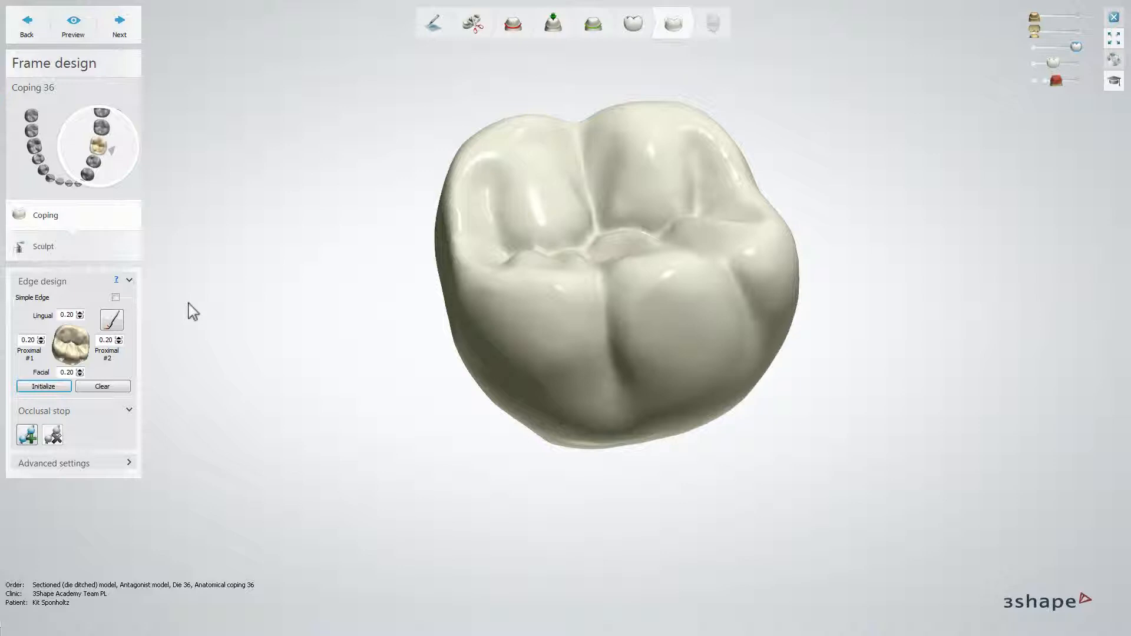
pyautogui.click(119, 339)
pyautogui.click(119, 339)
pyautogui.click(119, 339)
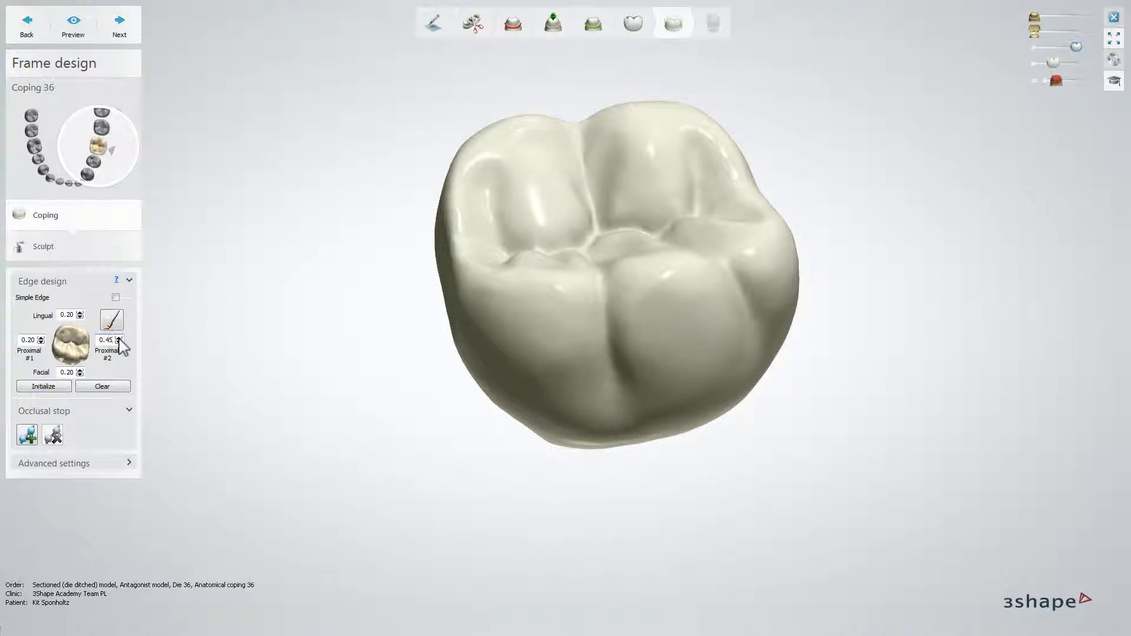
pyautogui.click(80, 313)
pyautogui.click(79, 313)
pyautogui.click(80, 312)
pyautogui.click(40, 337)
pyautogui.click(40, 338)
pyautogui.click(41, 337)
pyautogui.click(80, 370)
pyautogui.click(79, 370)
pyautogui.click(80, 370)
pyautogui.click(80, 370)
pyautogui.click(79, 370)
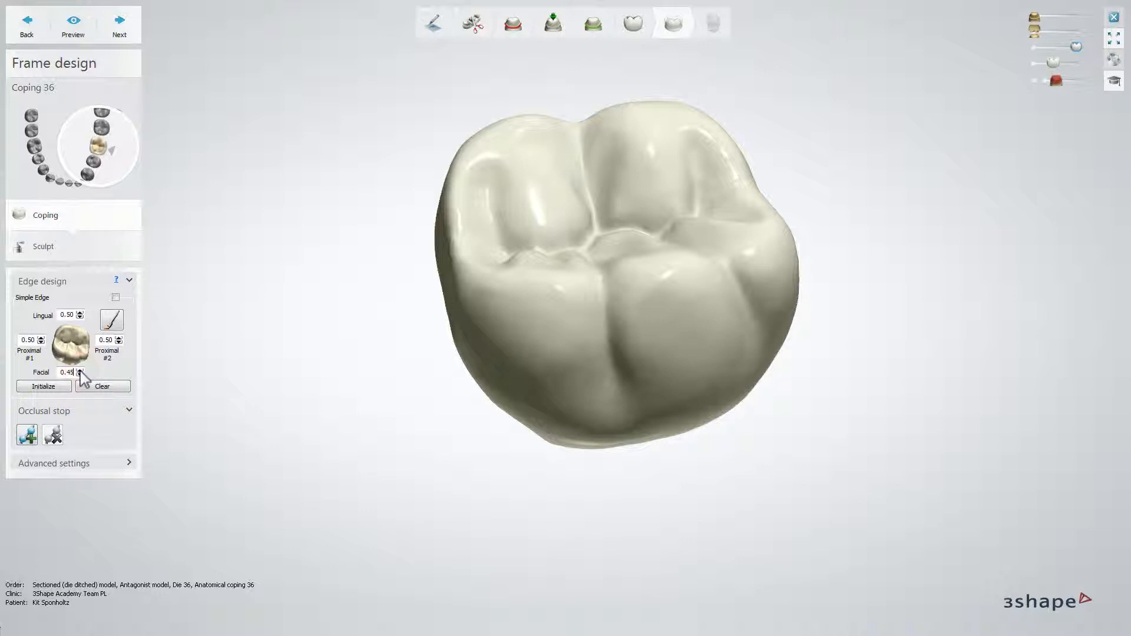
pyautogui.click(43, 388)
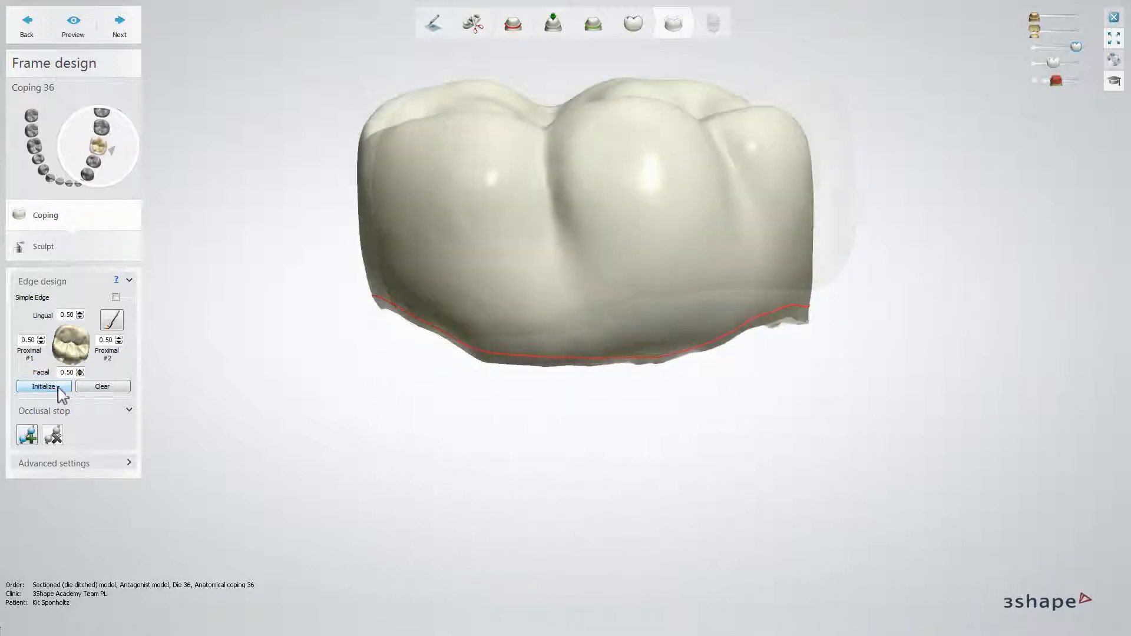
# Clear the initialized edge line and draw a custom one point by point around the base of the coping.
pyautogui.click(102, 387)
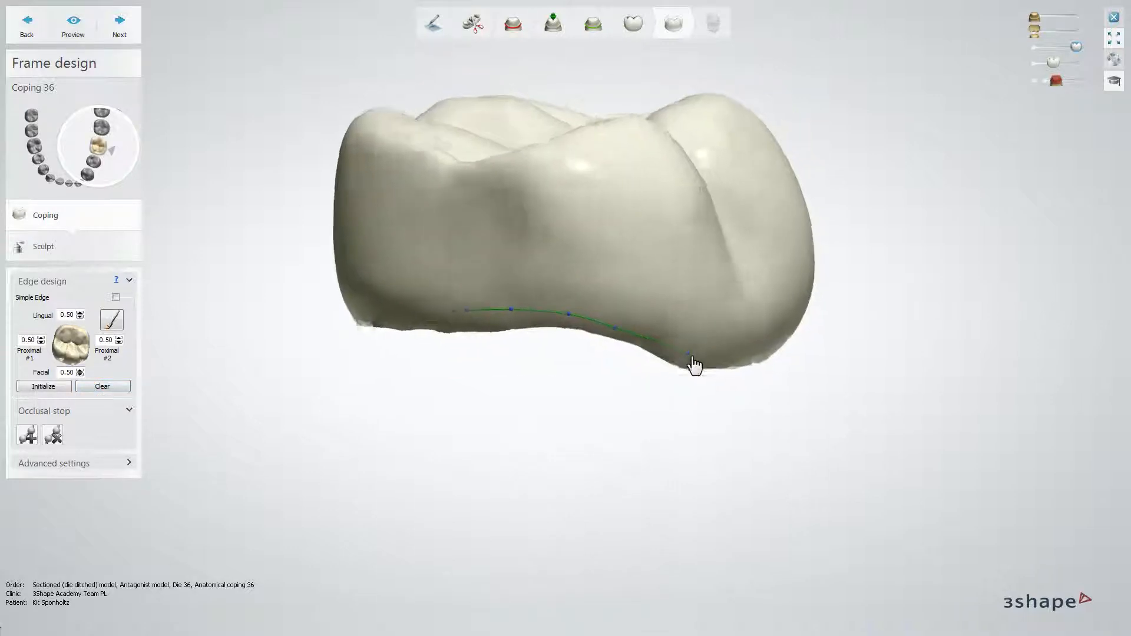
pyautogui.moveTo(694, 357)
pyautogui.mouseDown(button='right')
pyautogui.moveTo(651, 346)
pyautogui.moveTo(684, 347)
pyautogui.mouseUp(button='right')
pyautogui.click(651, 346)
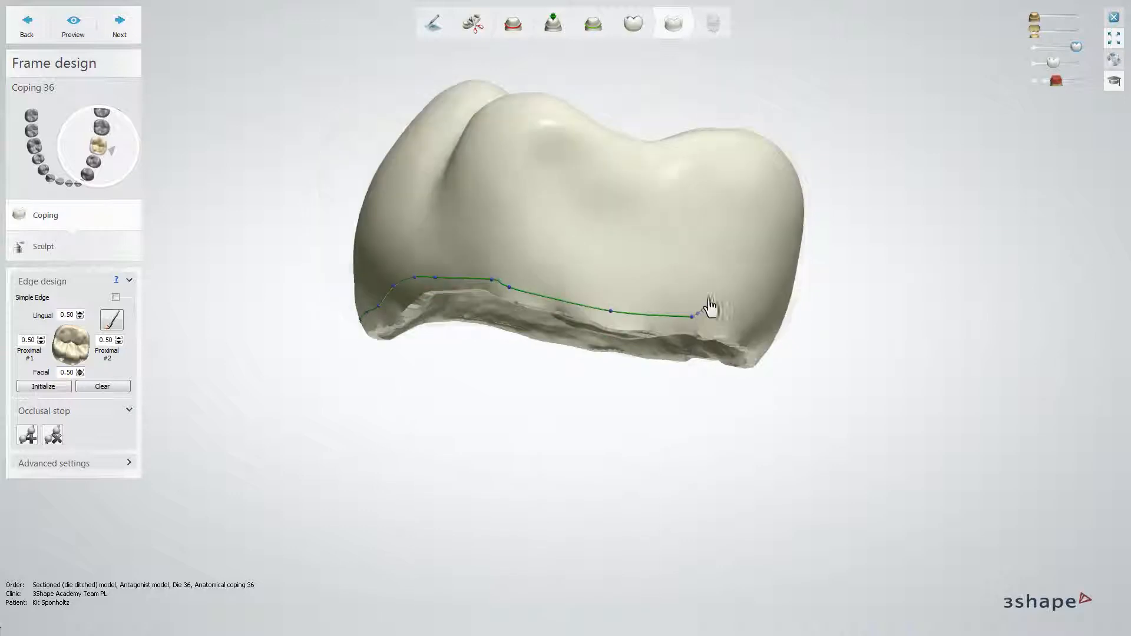
pyautogui.moveTo(710, 302); pyautogui.dragTo(619, 303, button='right')
pyautogui.click(714, 294)
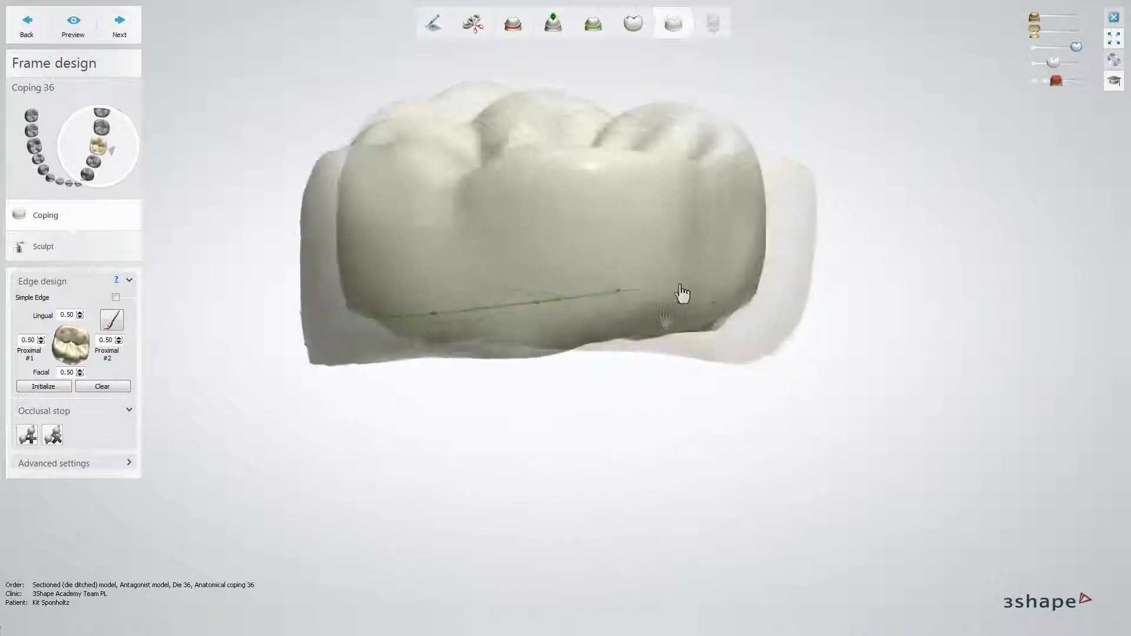
pyautogui.moveTo(682, 294); pyautogui.dragTo(576, 298, button='right')
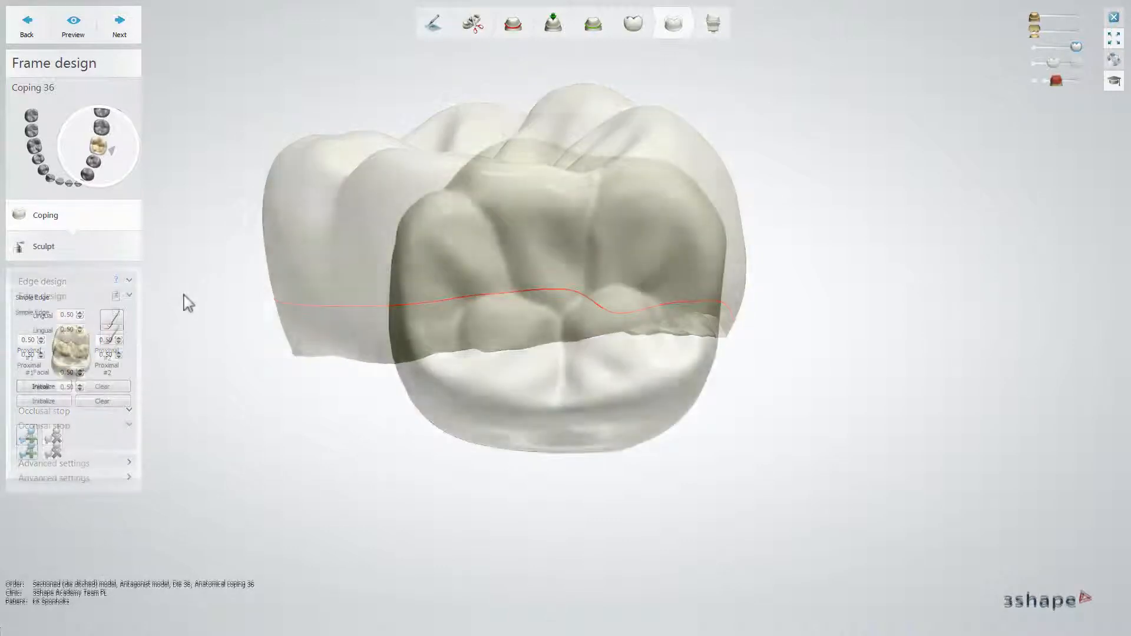
# Paint an edge area on the coping's occlusal surface with the resized brush and erase it again.
pyautogui.click(114, 340)
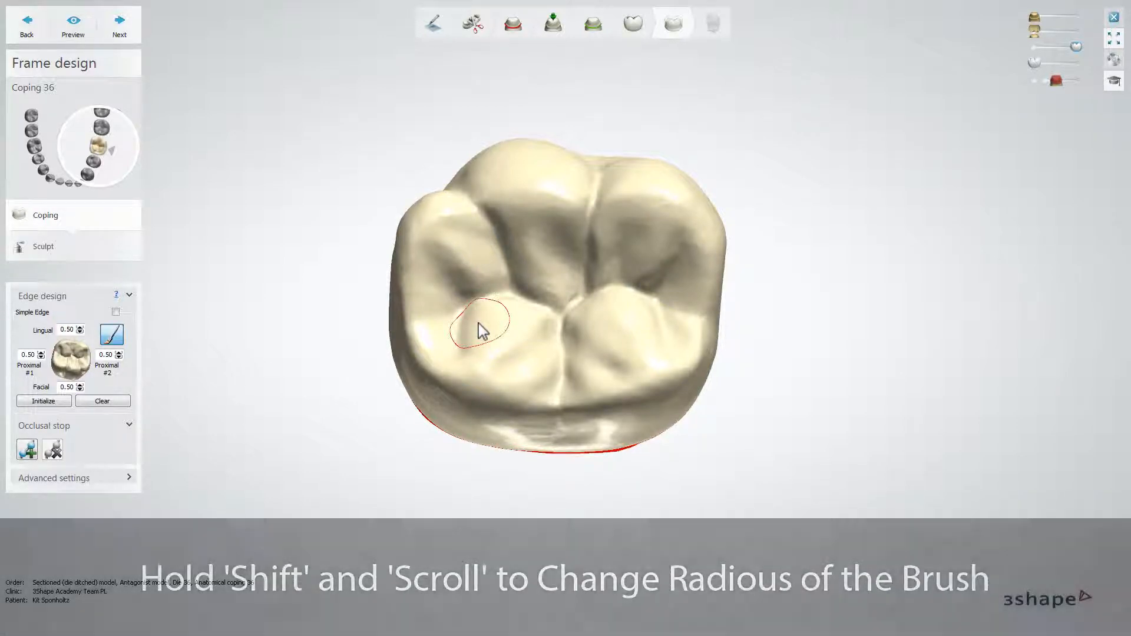
pyautogui.keyDown('shift'); pyautogui.scroll(2, 482, 331); pyautogui.keyUp('shift')
pyautogui.keyDown('shift'); pyautogui.scroll(4, 482, 331); pyautogui.keyUp('shift')
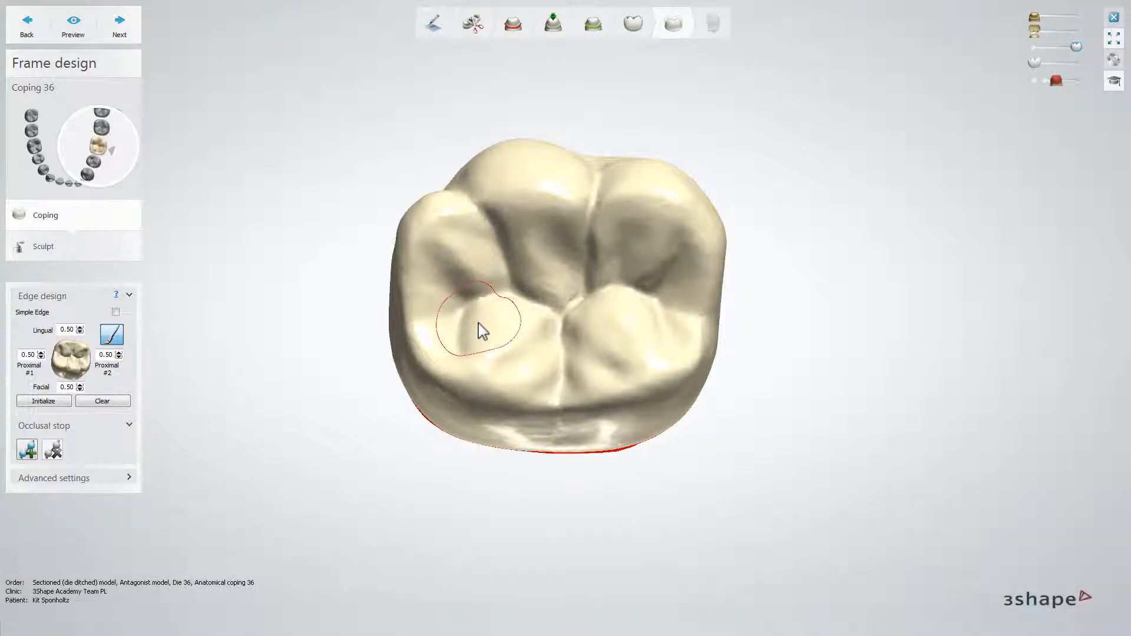
pyautogui.keyDown('shift'); pyautogui.scroll(-5, 482, 331); pyautogui.keyUp('shift')
pyautogui.click(482, 331)
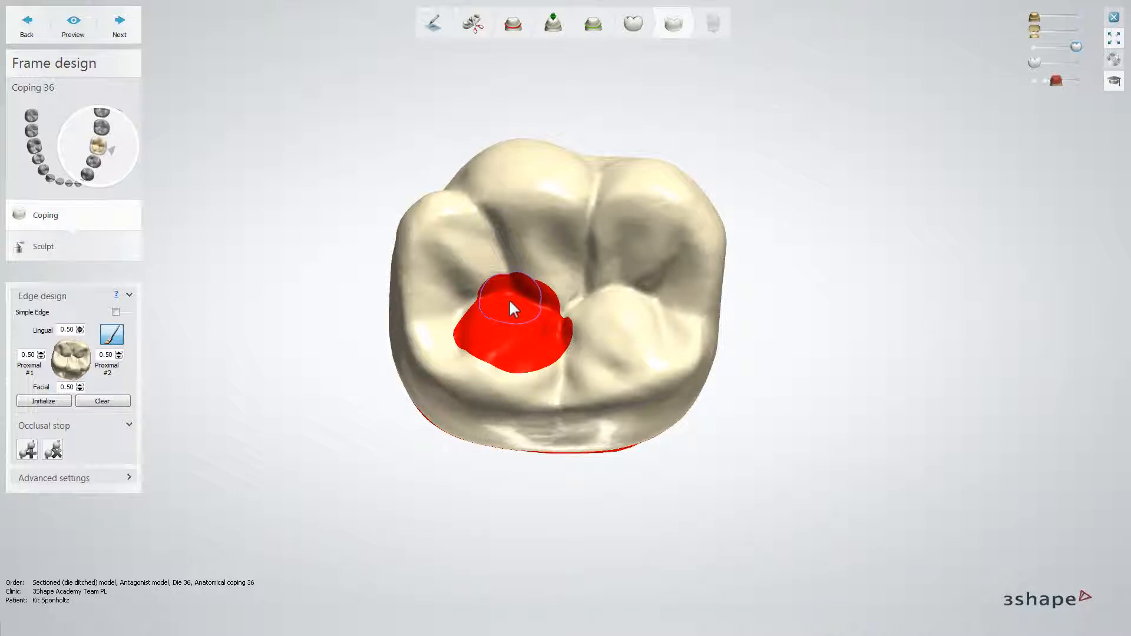
pyautogui.moveTo(504, 298)
pyautogui.mouseDown()
pyautogui.moveTo(547, 313)
pyautogui.moveTo(552, 329)
pyautogui.moveTo(525, 356)
pyautogui.moveTo(495, 351)
pyautogui.moveTo(474, 330)
pyautogui.moveTo(492, 331)
pyautogui.mouseUp()
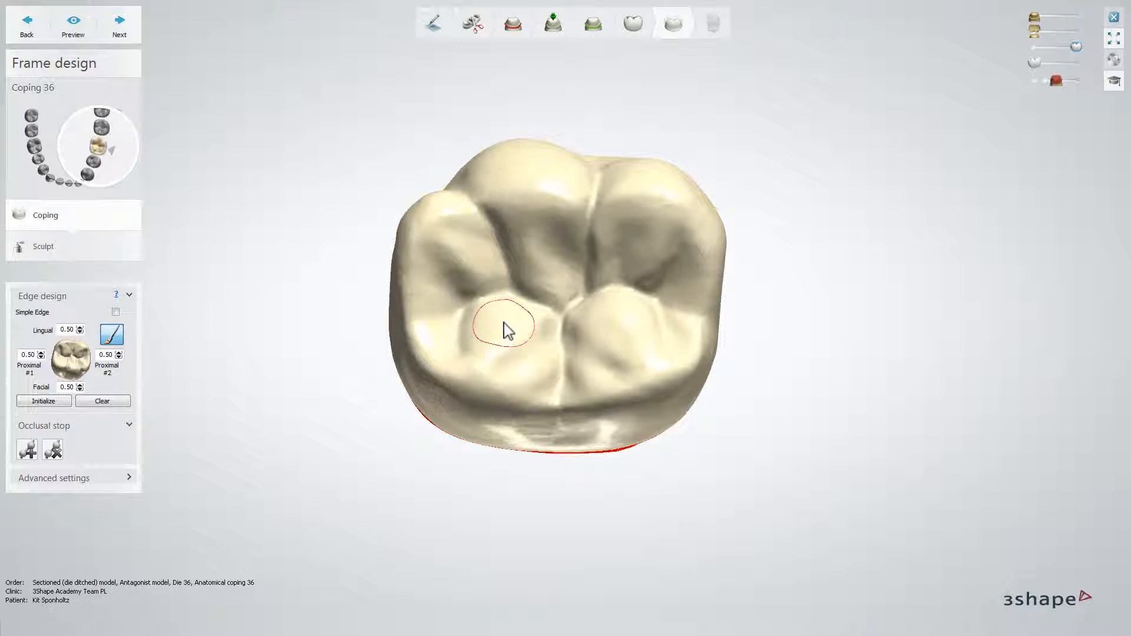
# Paint an edge area over one cusp on the coping's occlusal surface and preview the resulting coping.
pyautogui.click(482, 304)
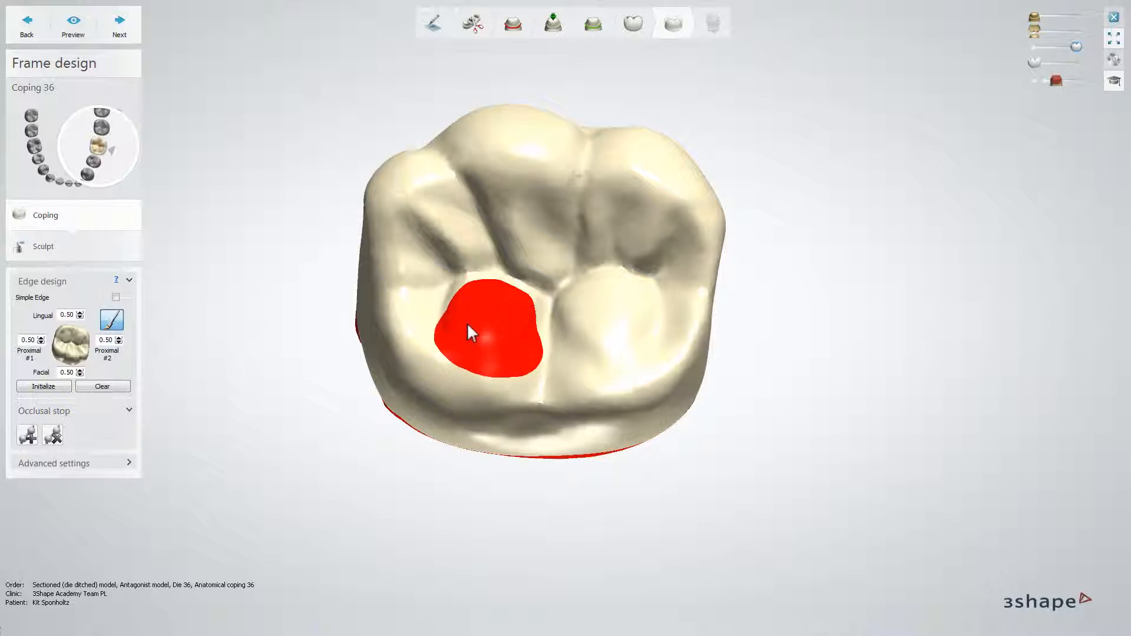
pyautogui.click(75, 31)
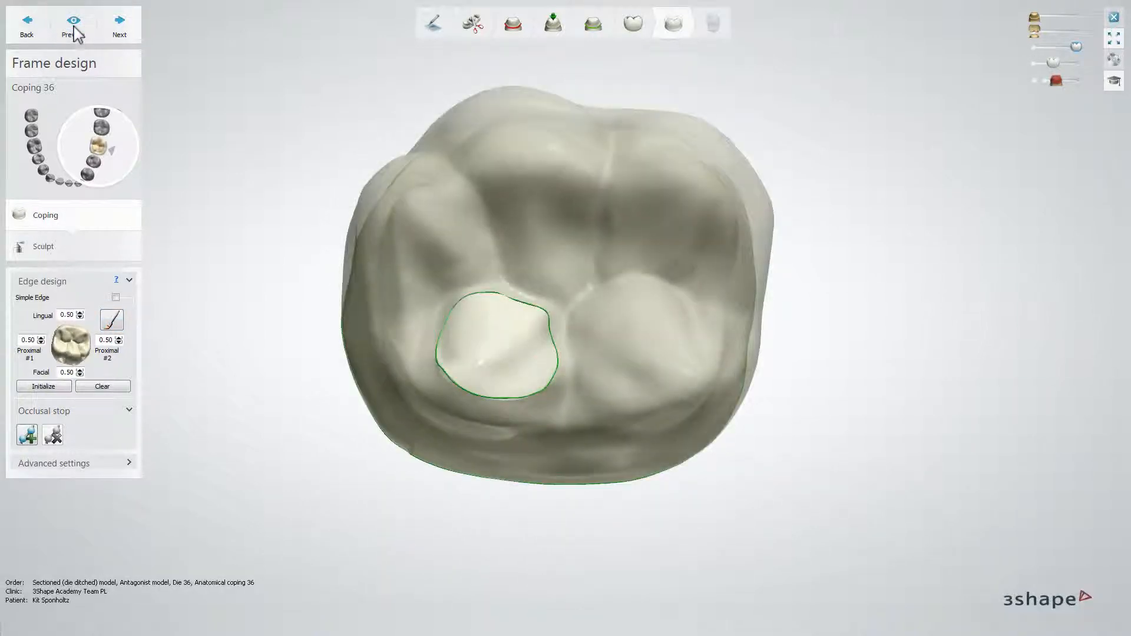
# Add an occlusal stop by outlining a closed area in the fossa diagonally opposite the painted cusp and adjusting its spline.
pyautogui.click(29, 436)
pyautogui.moveTo(611, 217)
pyautogui.mouseDown()
pyautogui.moveTo(682, 187)
pyautogui.moveTo(703, 248)
pyautogui.moveTo(689, 263)
pyautogui.moveTo(609, 258)
pyautogui.moveTo(601, 241)
pyautogui.moveTo(610, 216)
pyautogui.mouseUp()
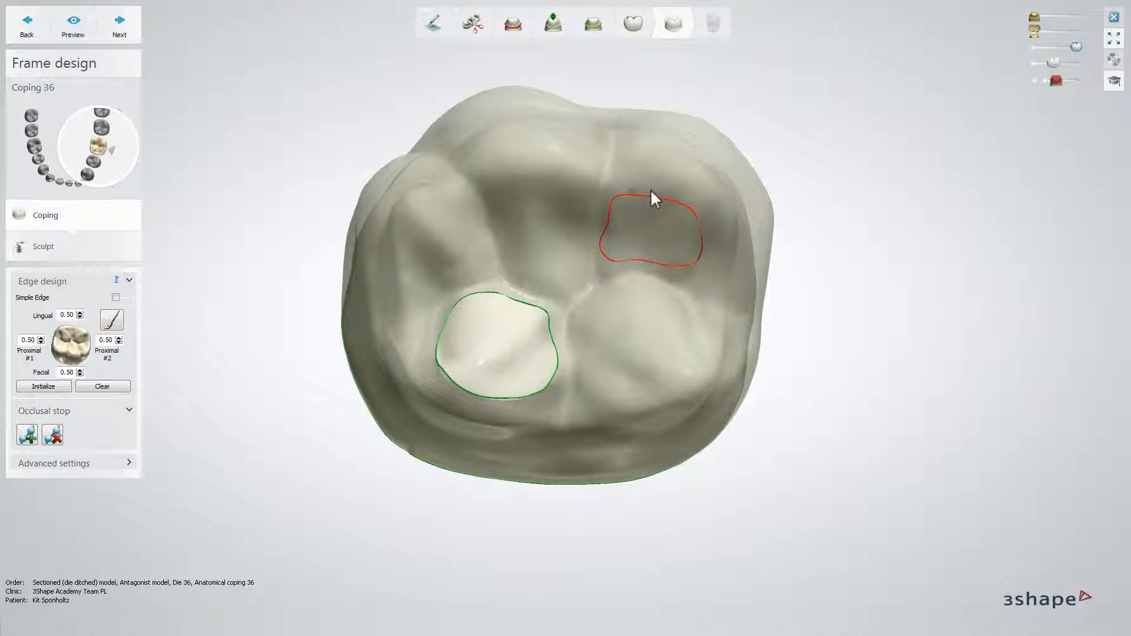
pyautogui.moveTo(705, 230); pyautogui.dragTo(707, 248)
pyautogui.rightClick(708, 249)
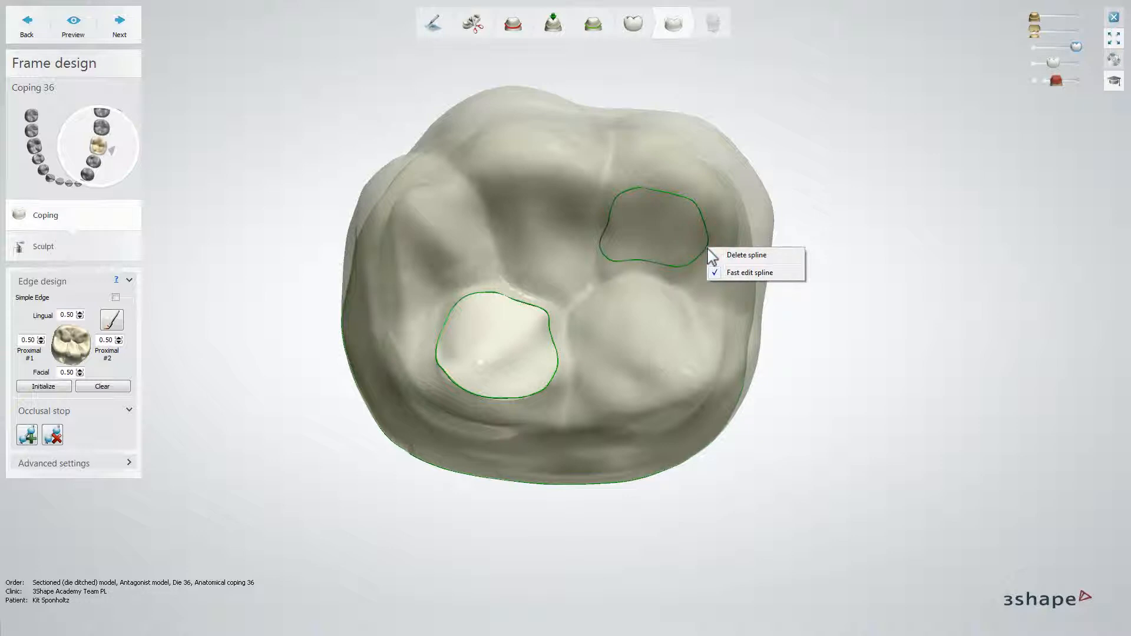
pyautogui.click(691, 252)
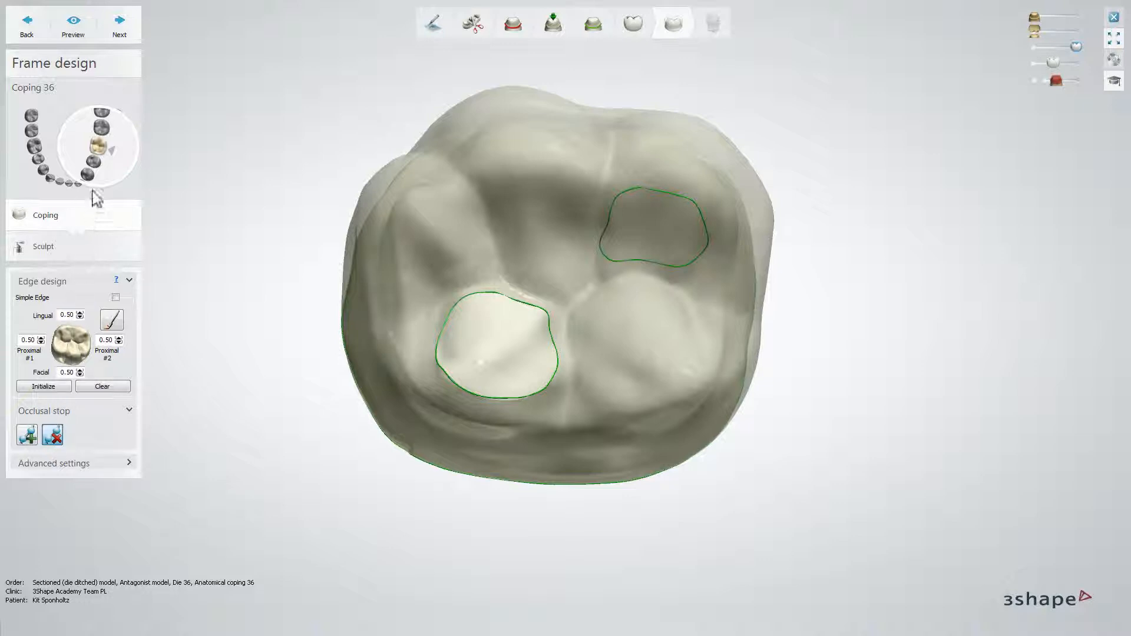
# Continue to sculpting coping 36 and stretch one side of it slightly outward with its green control point.
pyautogui.click(119, 24)
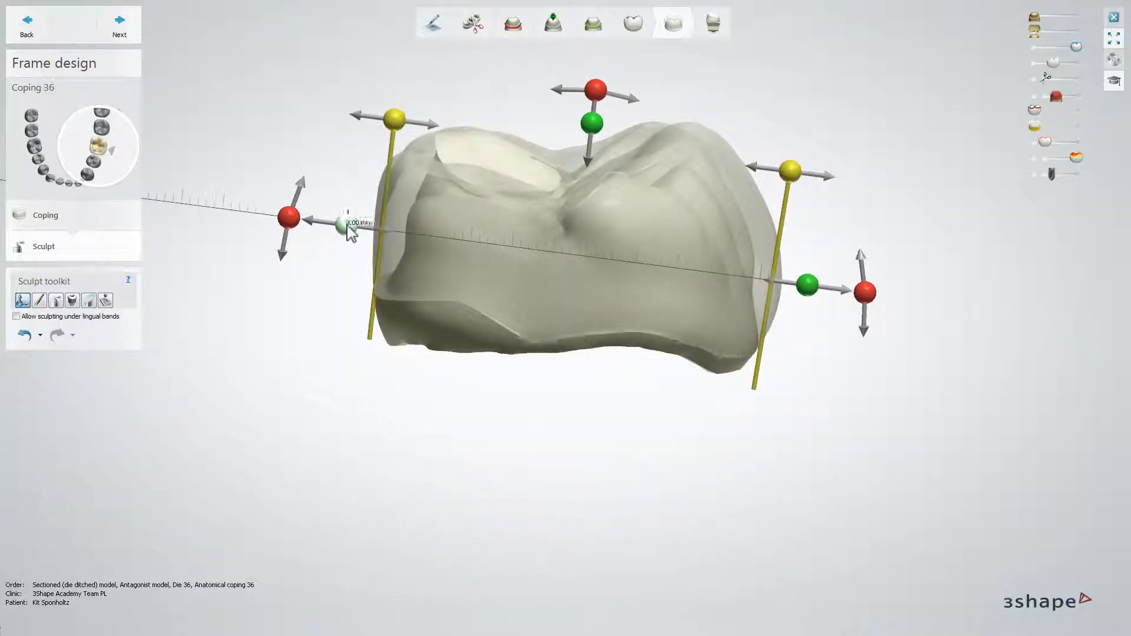
pyautogui.moveTo(348, 224); pyautogui.dragTo(338, 222)
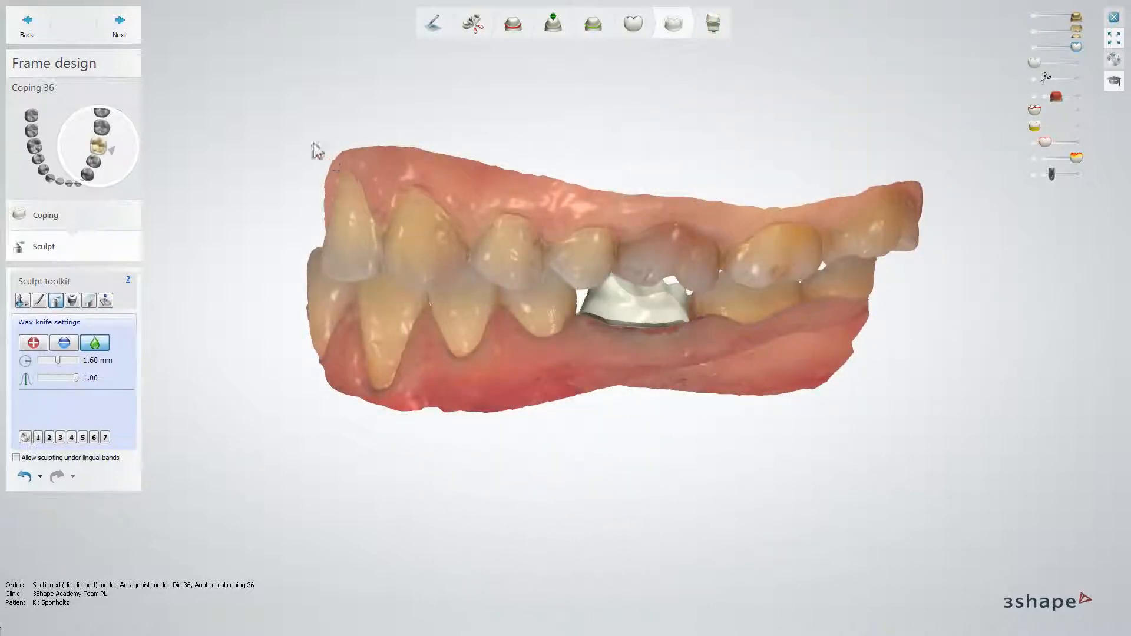
# Complete and save the design of anatomical coping 36, and close the design session.
pyautogui.click(121, 25)
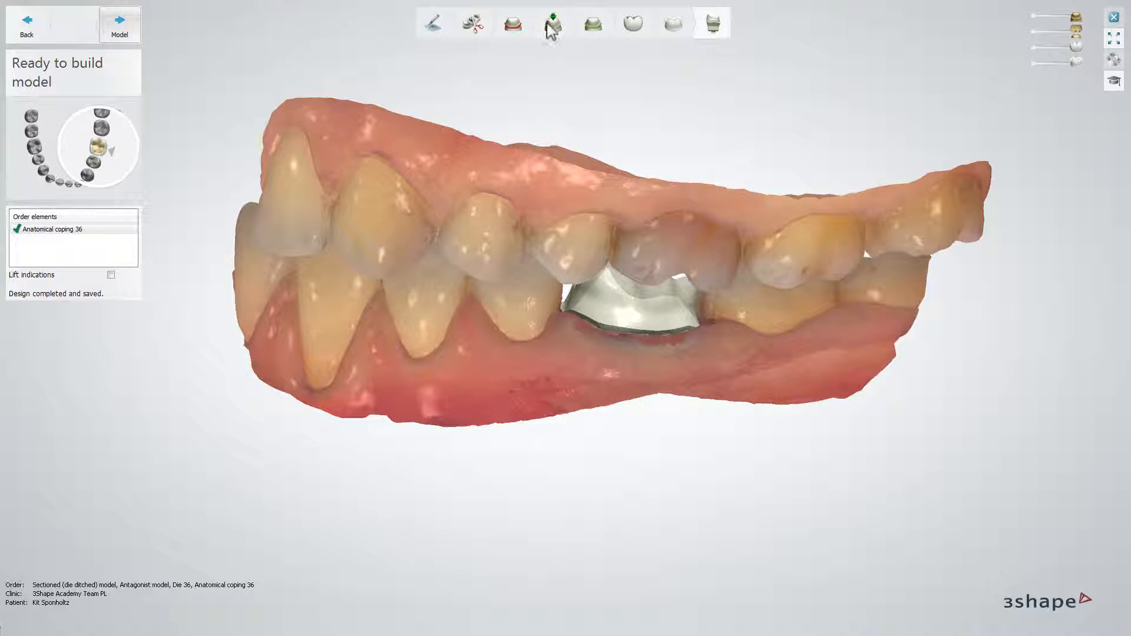
pyautogui.click(1115, 18)
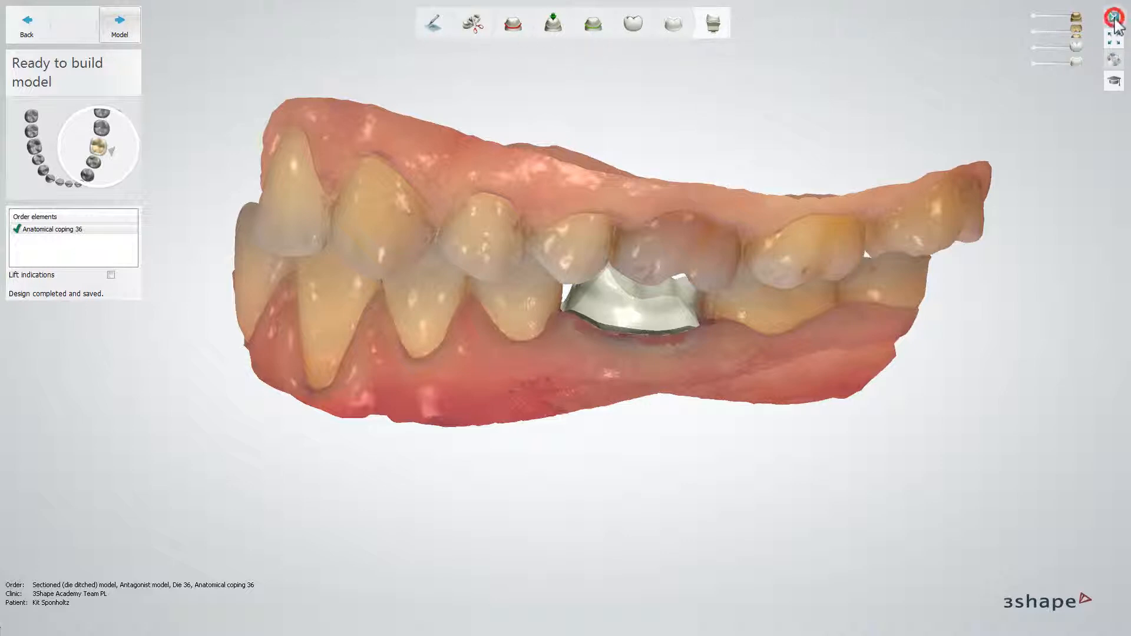